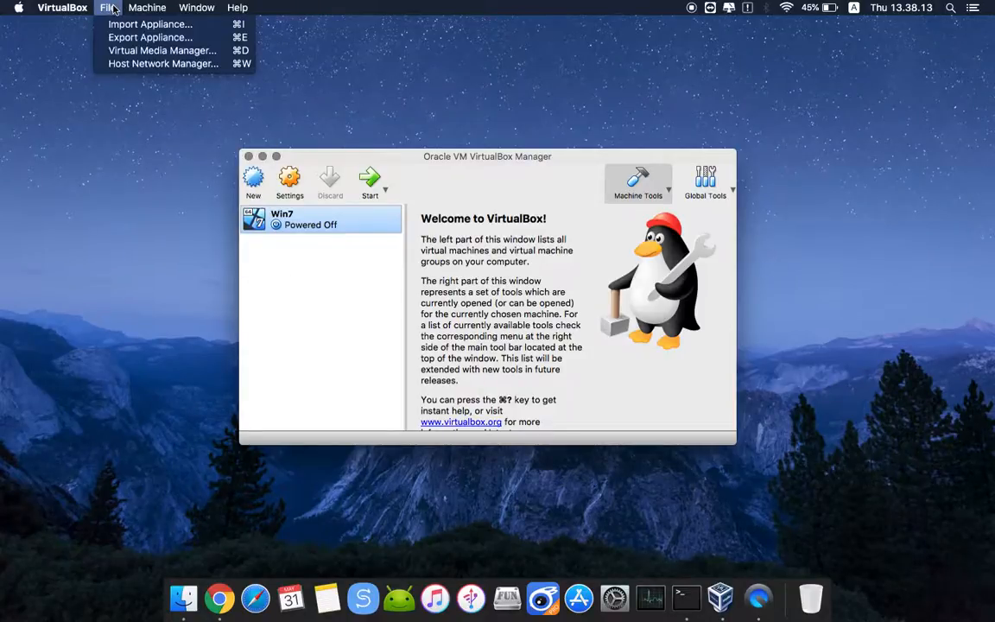
Review the VirtualBox preference categories from General through Input, Update, Language, Display, Network and Extensions to Proxy
mouse_move(150, 8)
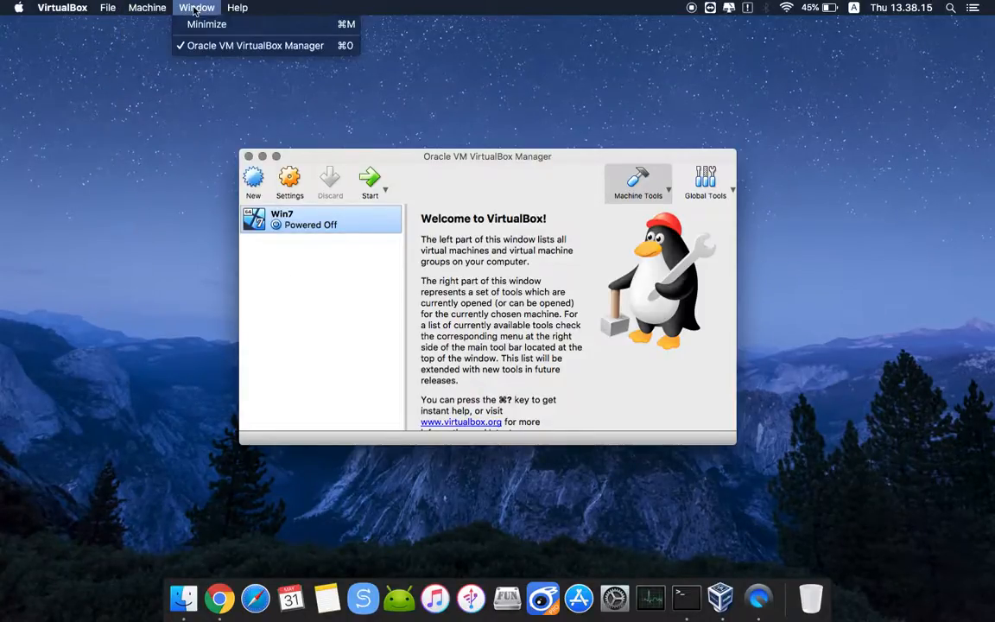
mouse_move(64, 10)
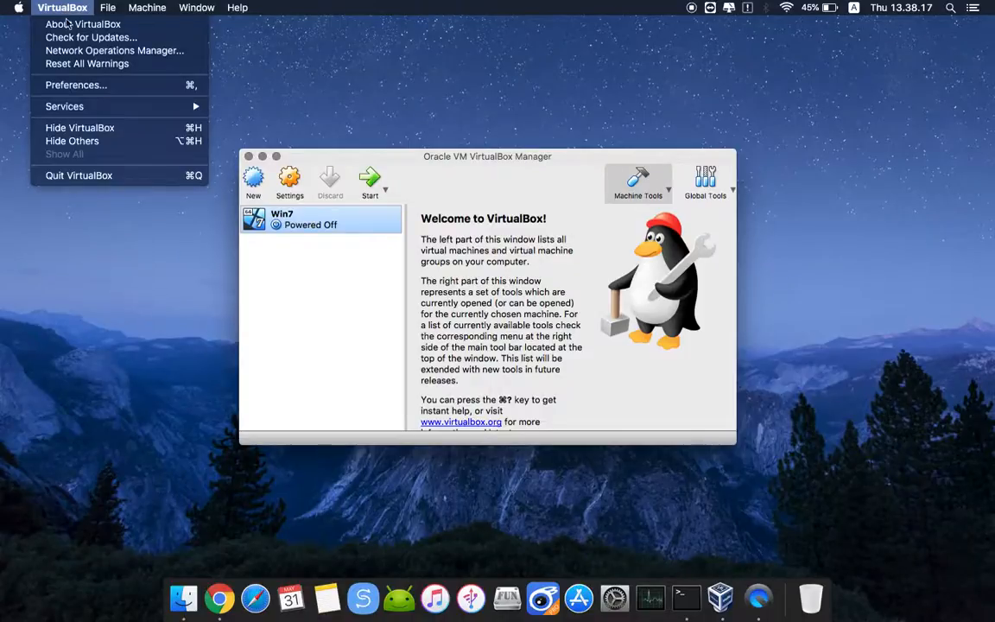
left_click(82, 85)
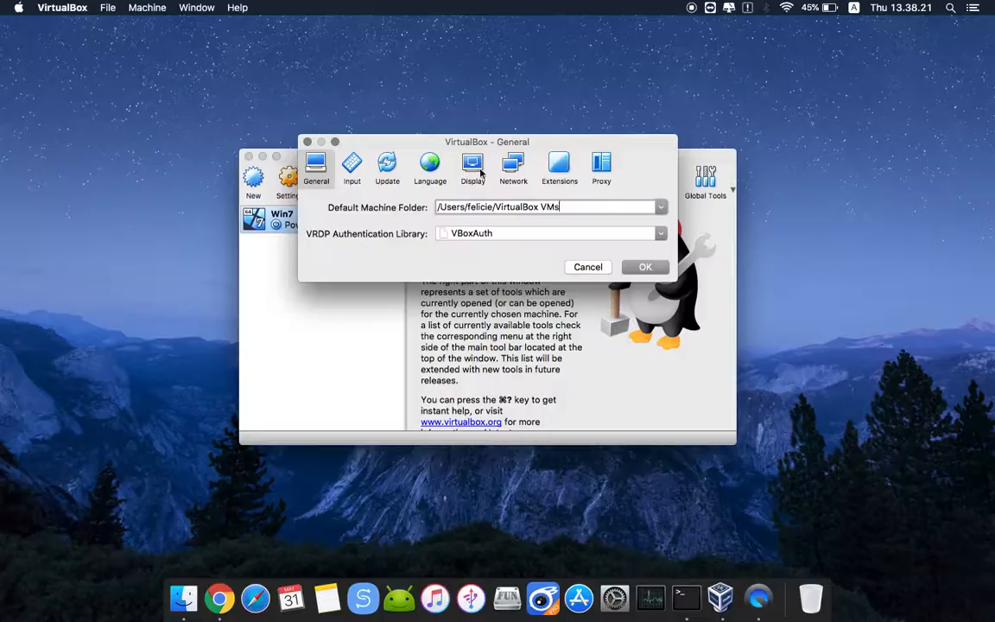
left_click(353, 169)
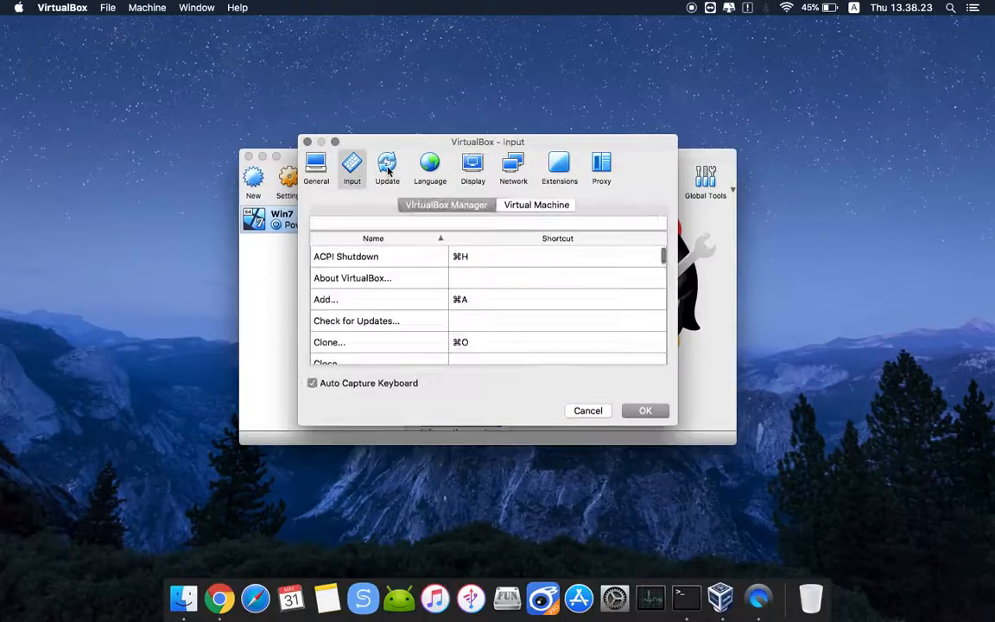
left_click(387, 167)
left_click(430, 166)
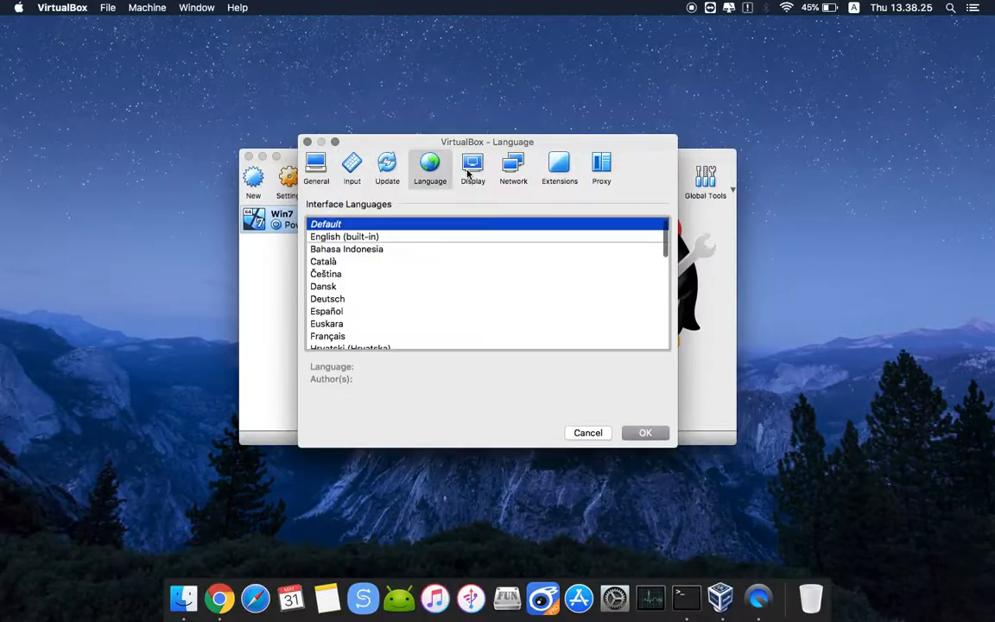
left_click(472, 166)
left_click(514, 169)
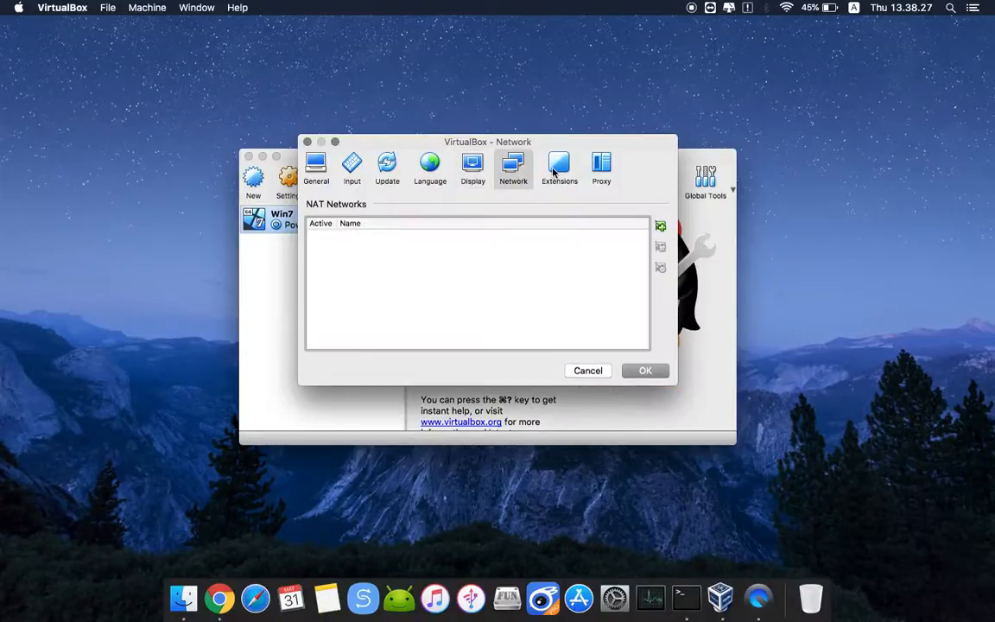
left_click(554, 171)
left_click(607, 169)
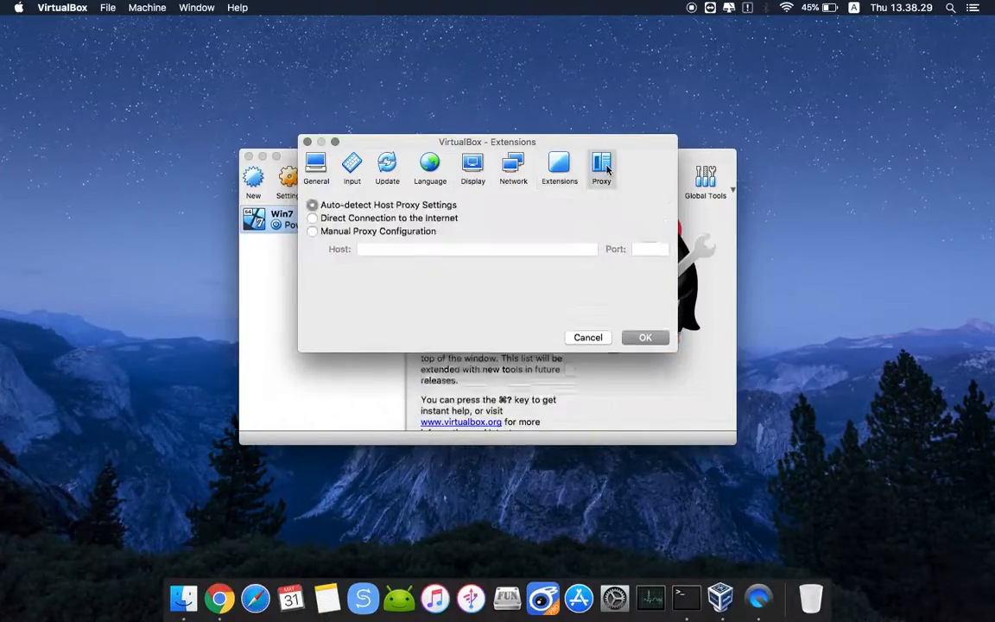
left_click(560, 171)
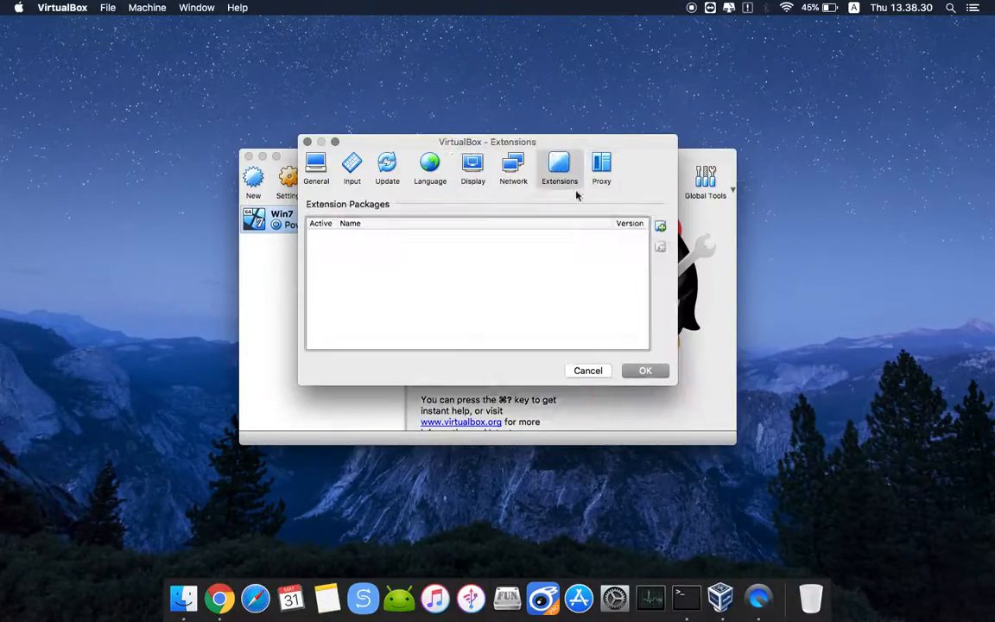
left_click(661, 227)
left_click(640, 486)
left_click(306, 144)
Switch to Chrome, search Google for virtualbox and open the Downloads page of virtualbox.org
left_click(220, 594)
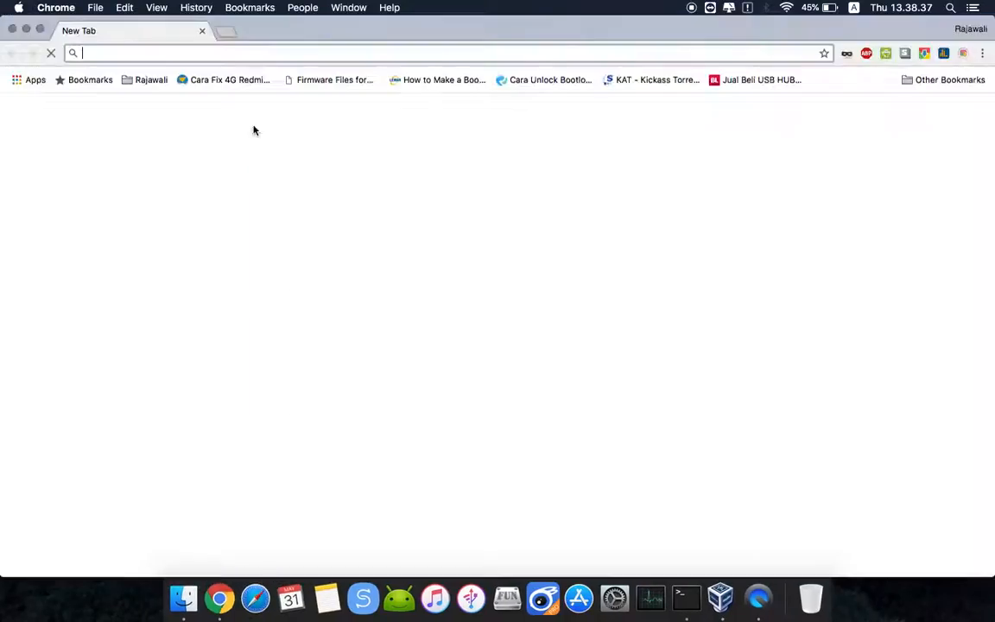
type("virt")
key("Return")
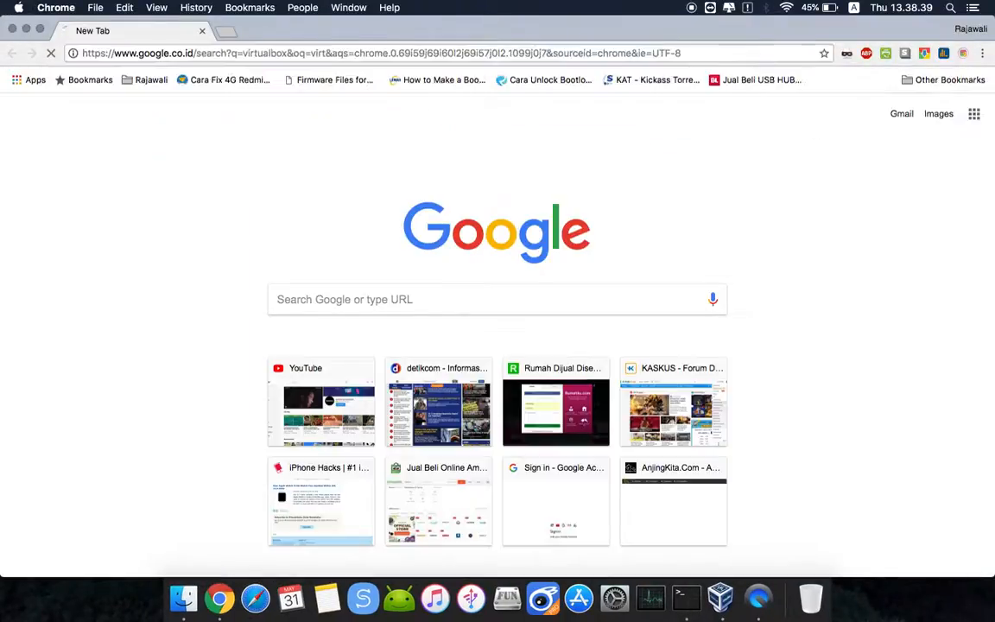
left_click(199, 196)
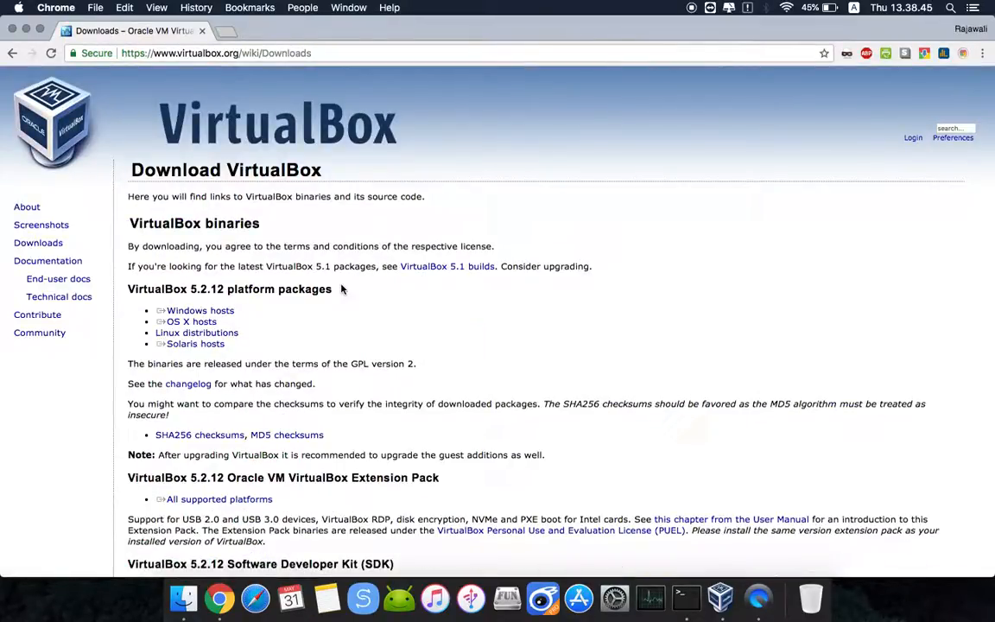
Download the VirtualBox 5.2.12 Extension Pack for all supported platforms and show its transfer in Chrono Download Manager
scroll(342, 289, "down", 2)
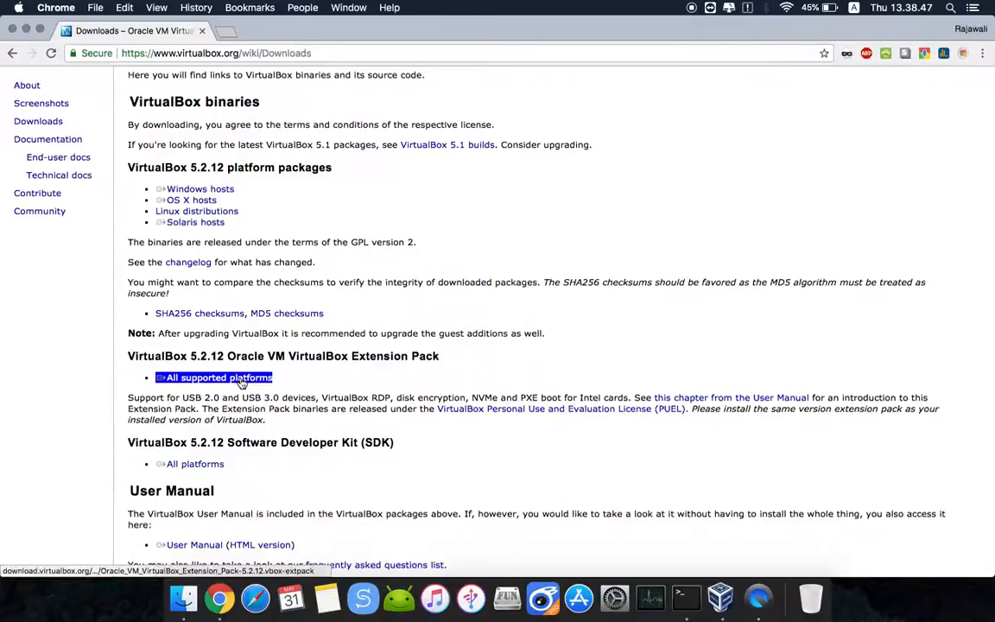
left_click(242, 380)
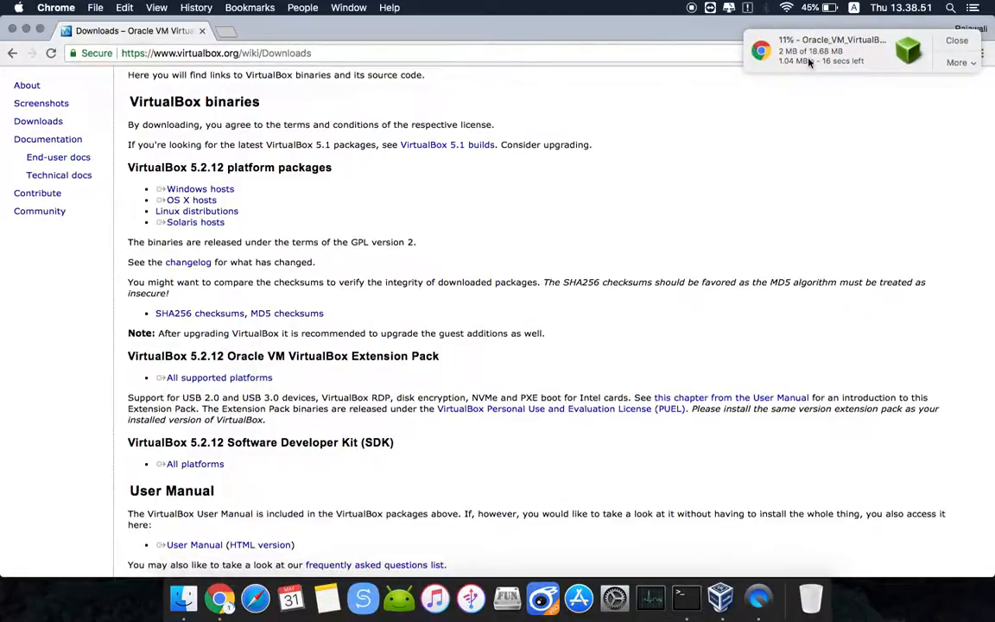
left_click(744, 50)
left_click(203, 31)
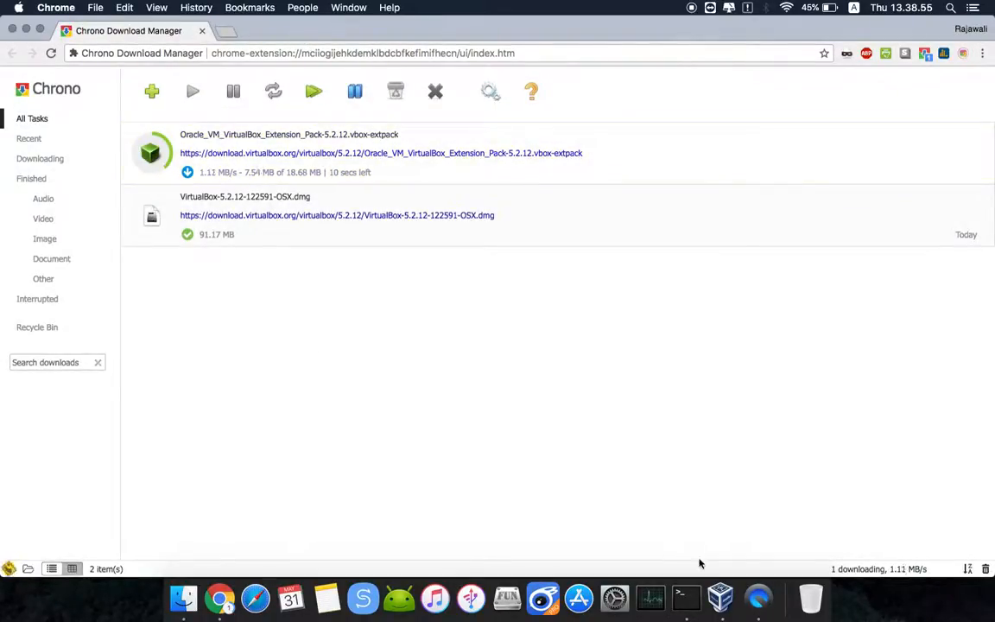
Switch back to VirtualBox Manager and quit the application
left_click(722, 591)
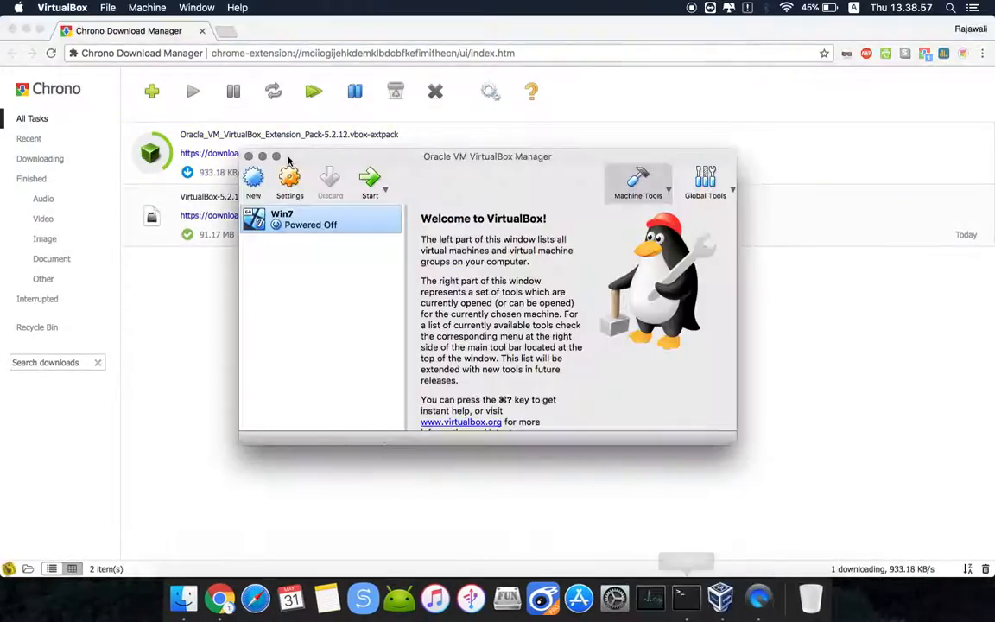
left_click(54, 8)
left_click(98, 175)
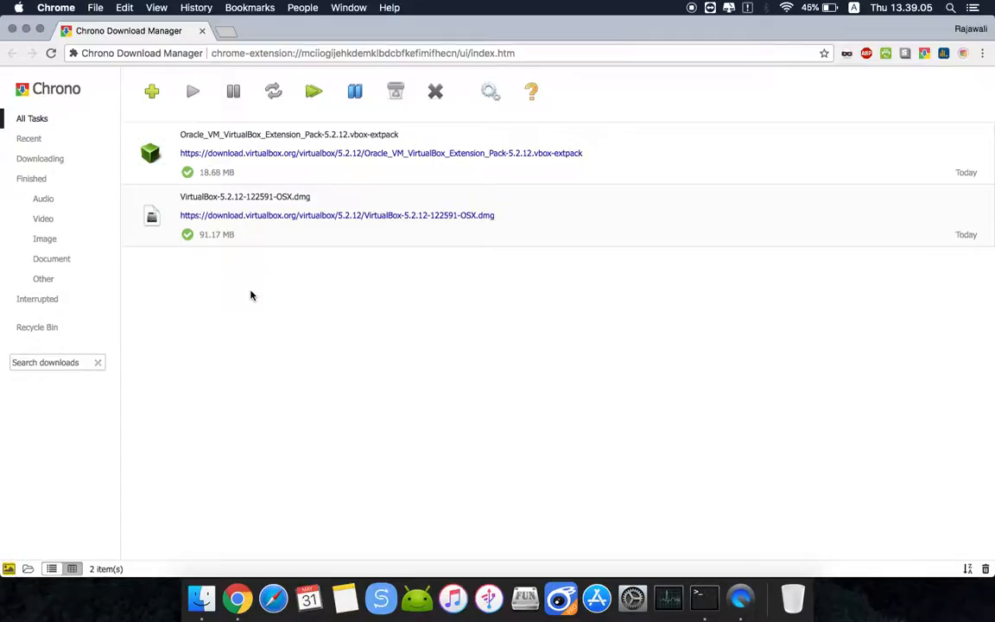
Install the downloaded Oracle VM VirtualBox Extension Pack from the Downloads folder, accepting its license and authorizing with the account password
double_click(382, 154)
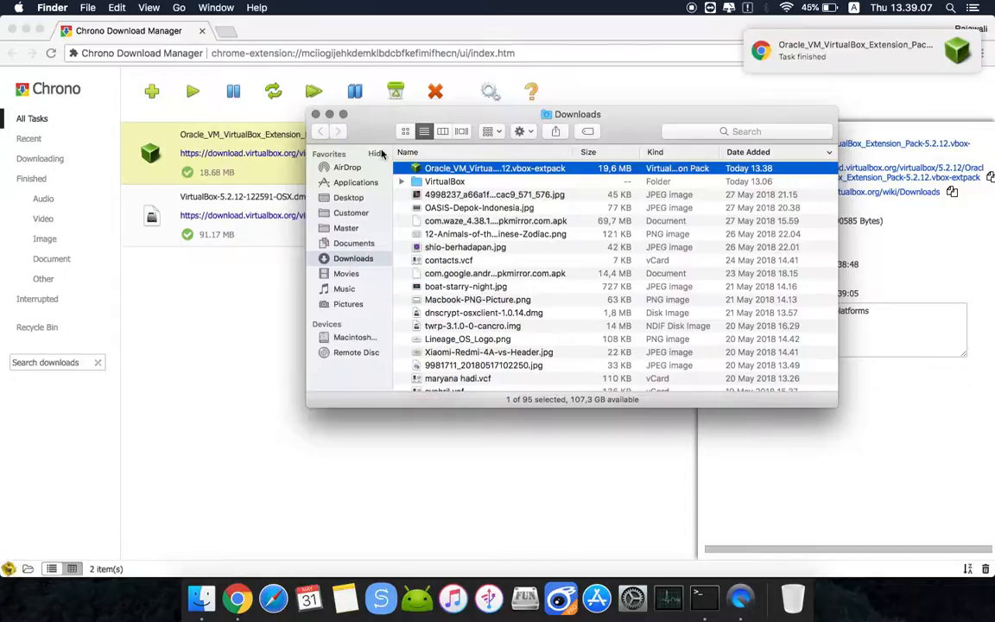
double_click(444, 171)
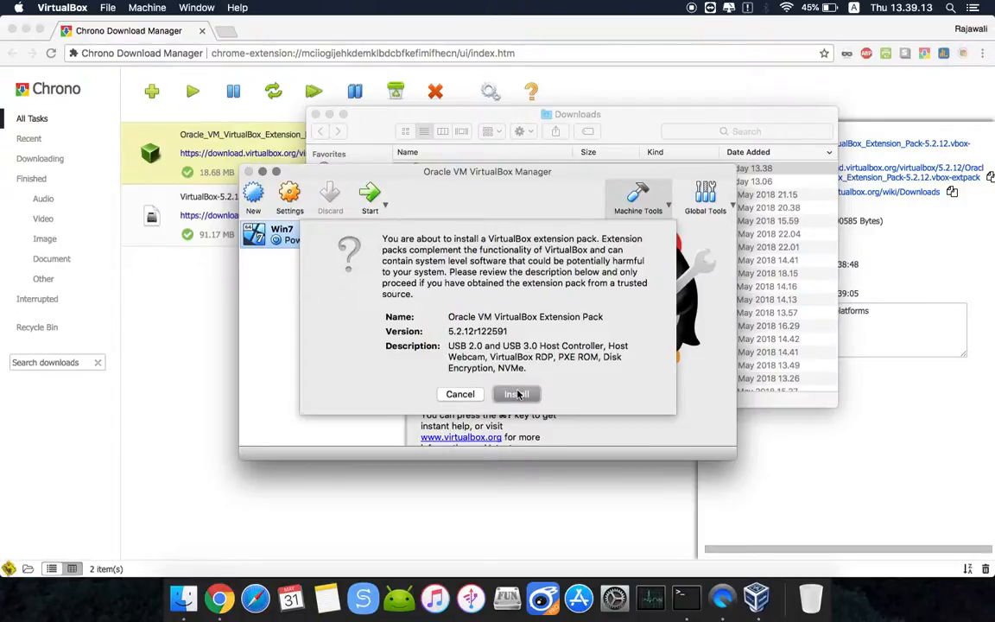
left_click(517, 394)
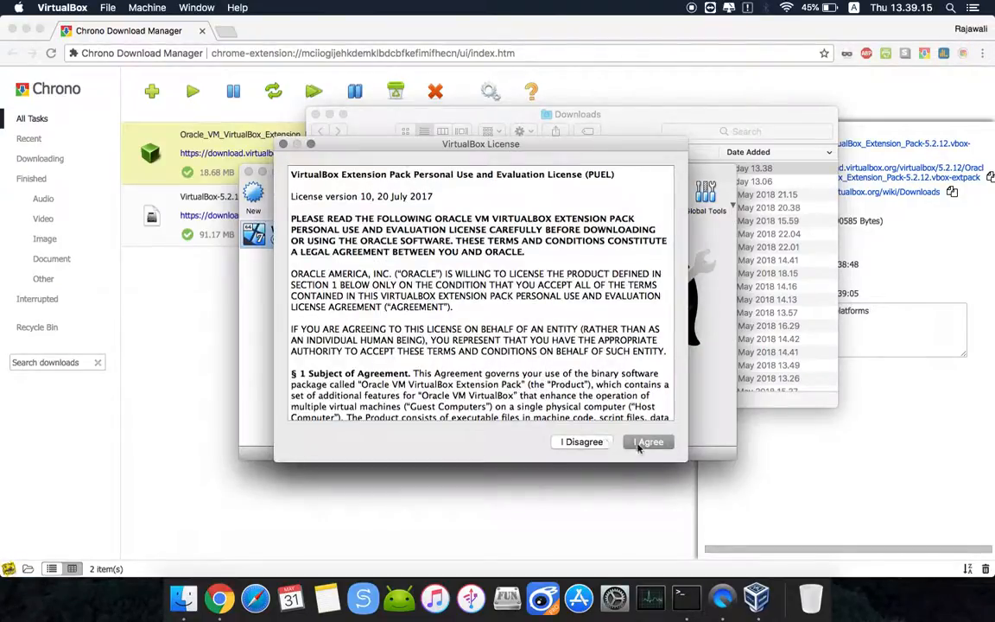
left_click(638, 445)
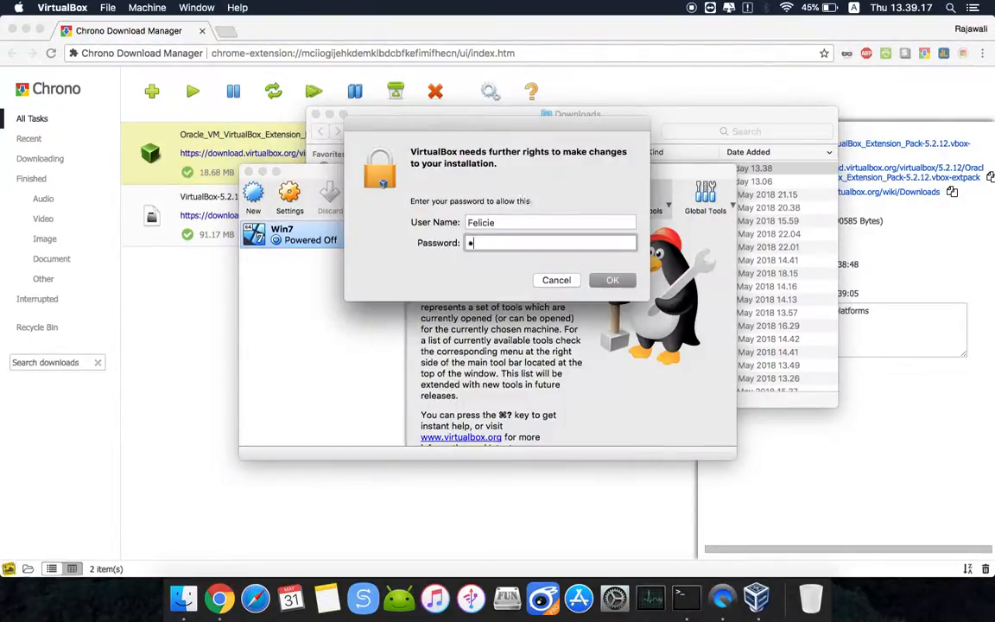
type("••••••••")
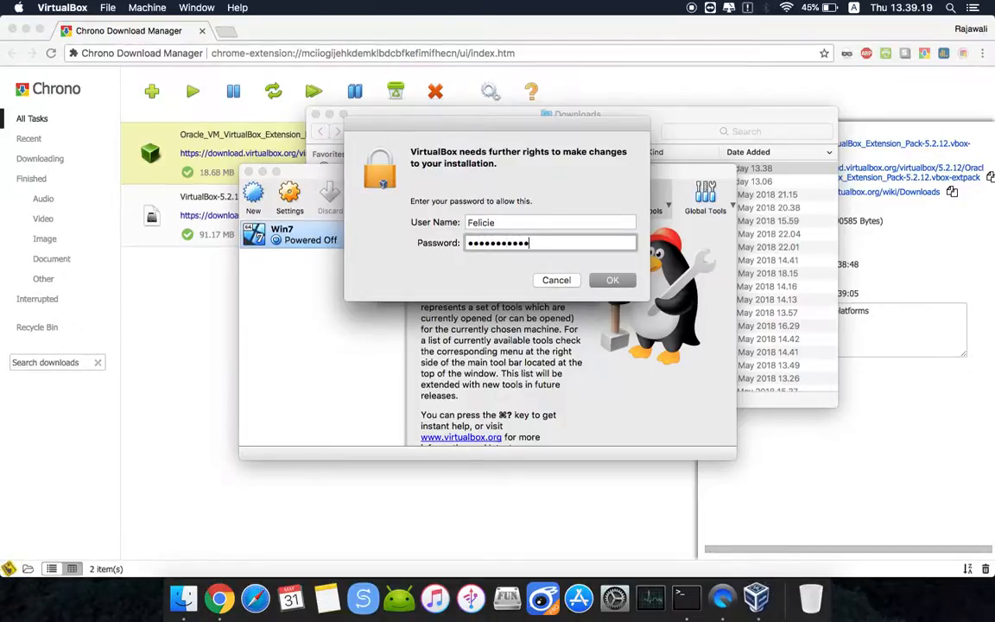
key("Return")
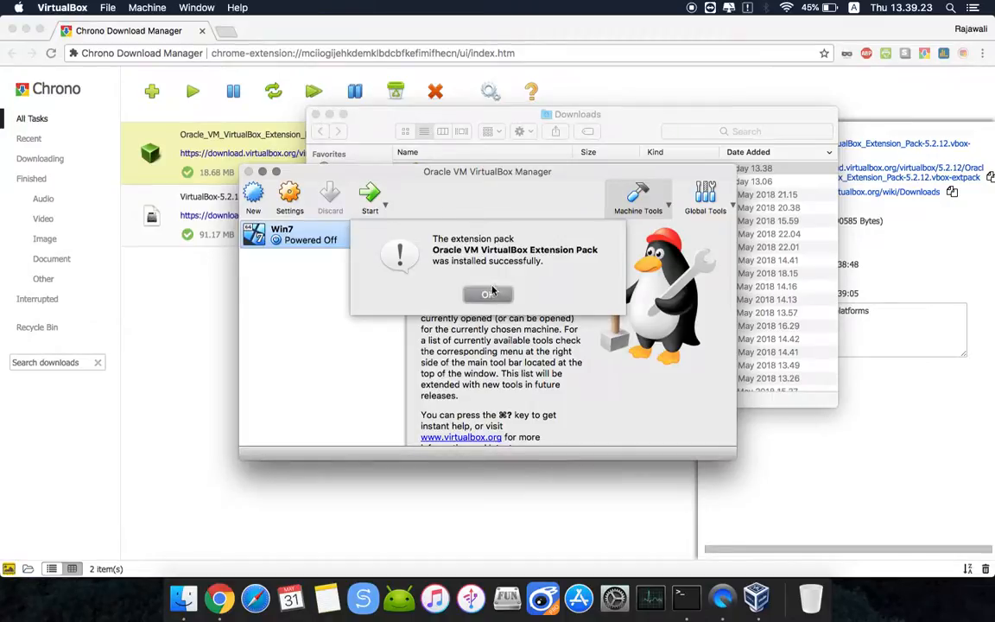
left_click(488, 296)
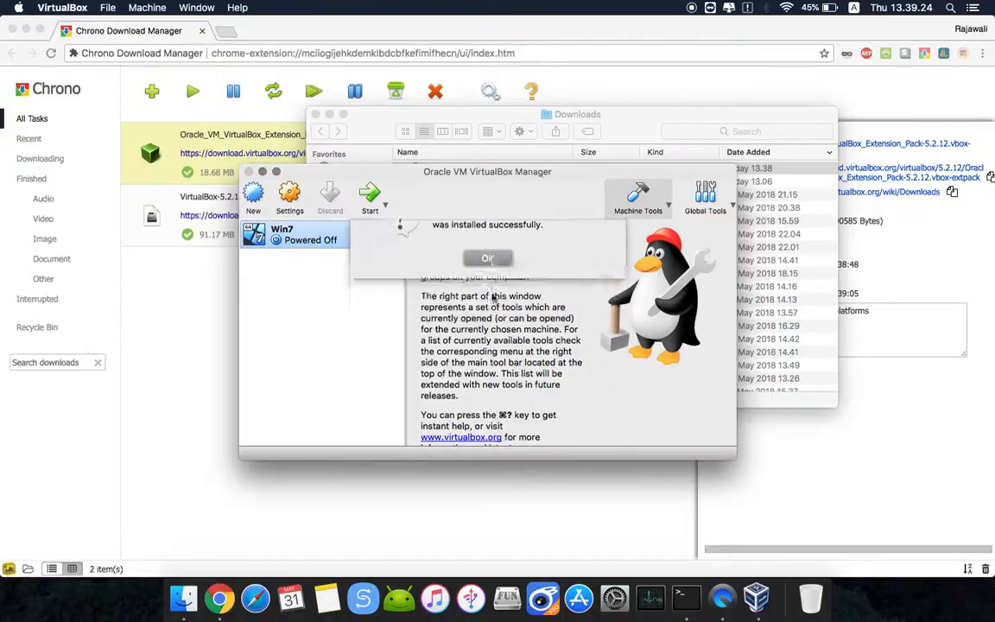
Close the Finder Downloads window and the Chrome download manager page
left_click(315, 114)
left_click(180, 333)
key("super+w")
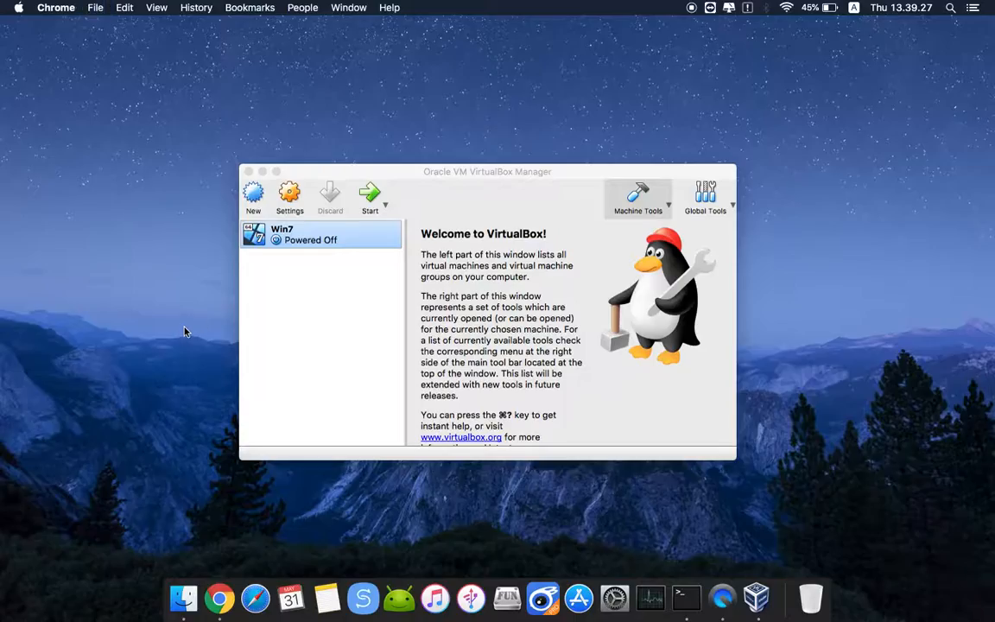
Start the Win7 virtual machine, dismissing its auto-capture keyboard notice, and move its window clear of the screen's upper edge
left_click(298, 332)
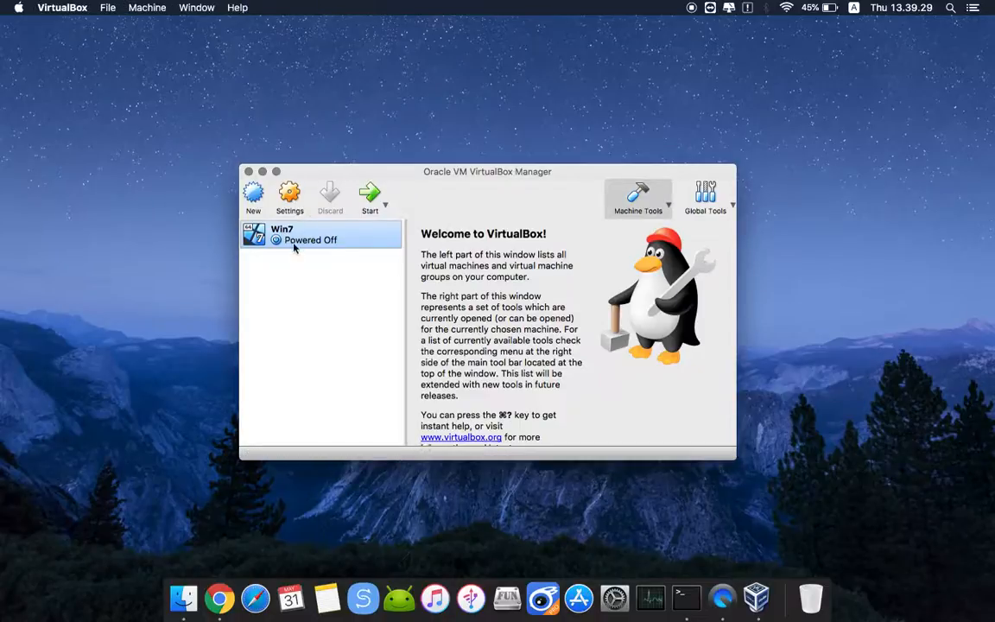
left_click(369, 197)
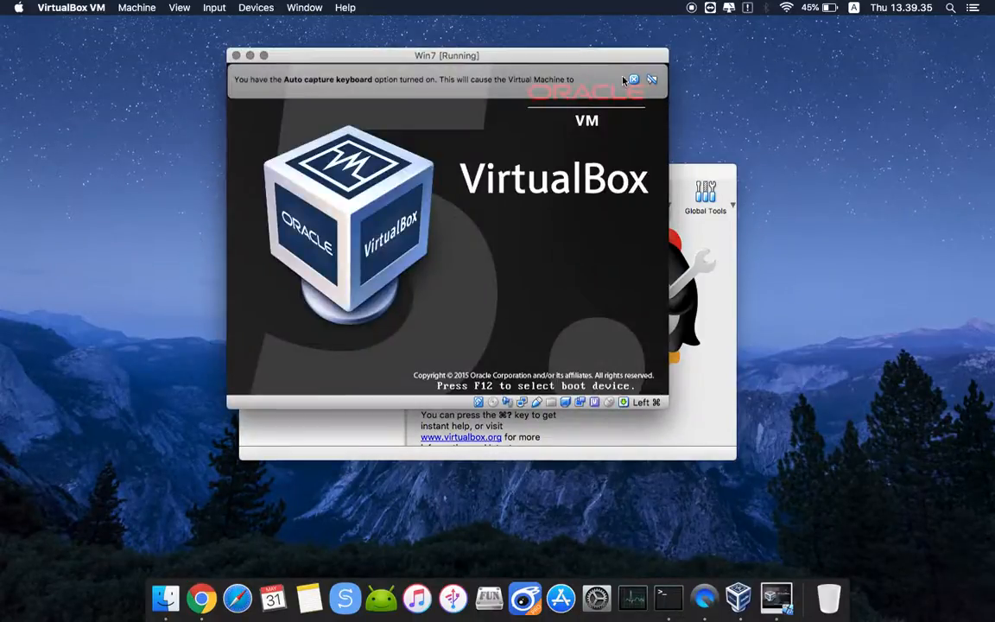
left_click(652, 80)
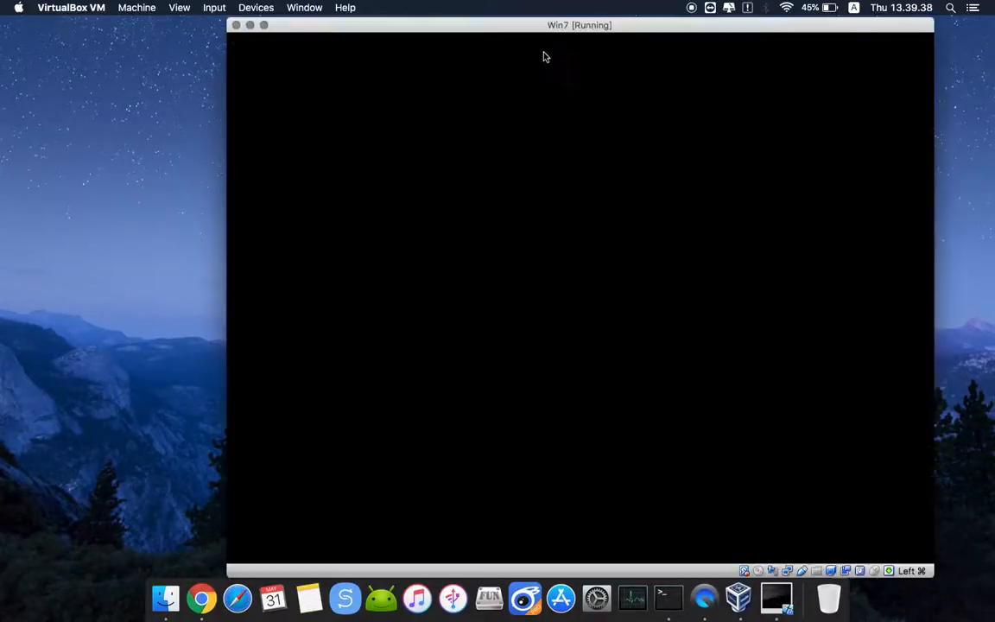
left_click_drag(591, 26, 479, 24)
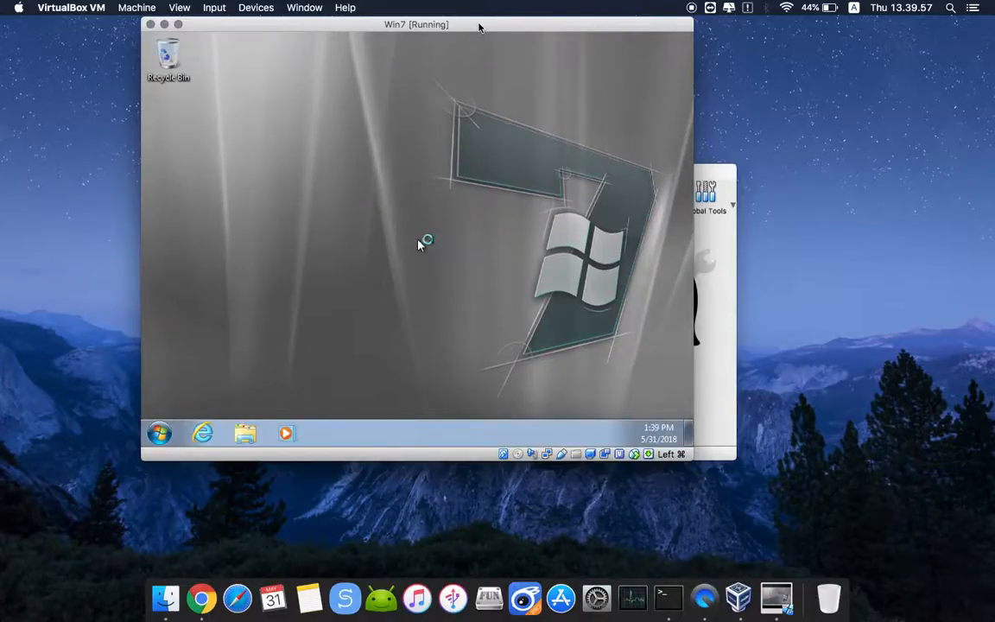
left_click_drag(326, 29, 315, 61)
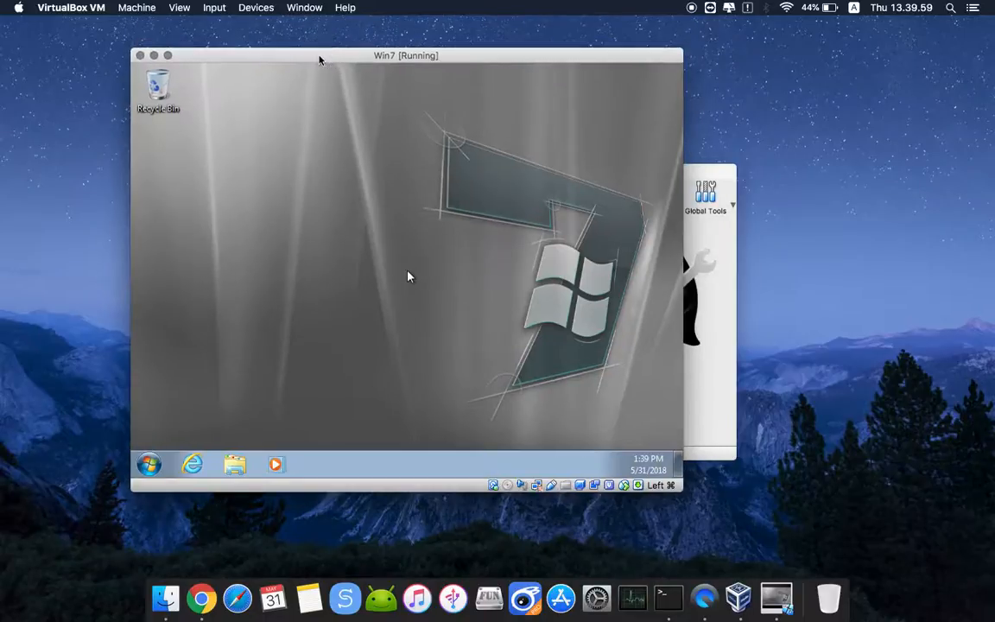
Insert the Guest Additions CD image into the running Win7 virtual machine
left_click(85, 10)
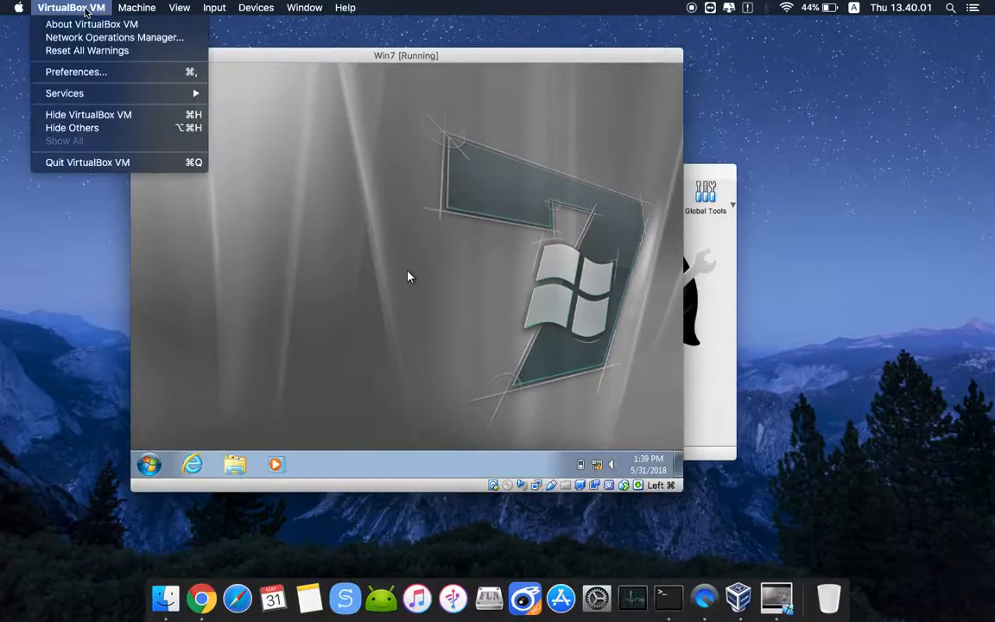
mouse_move(178, 11)
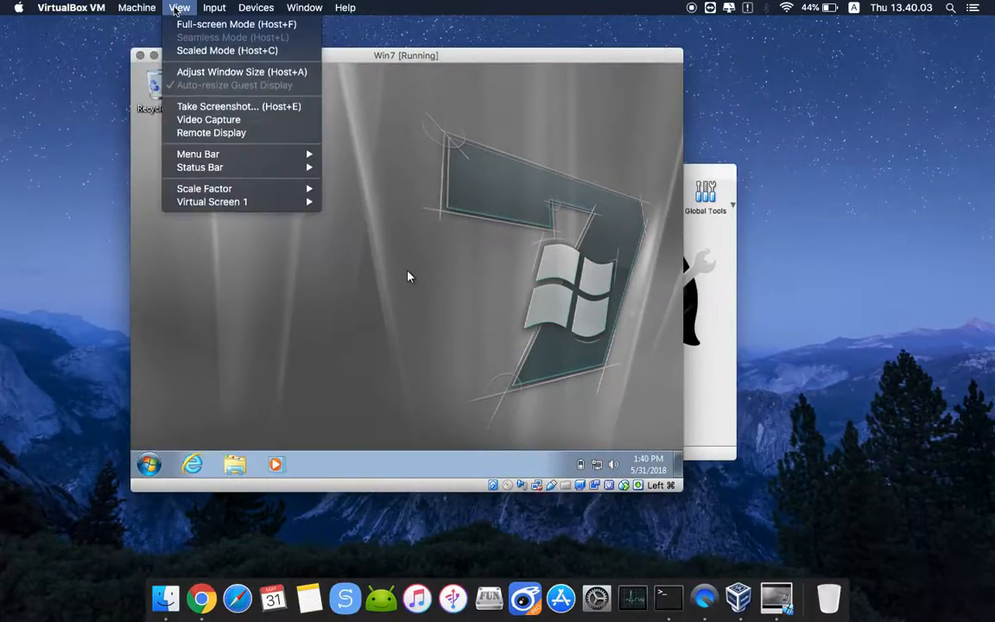
mouse_move(266, 7)
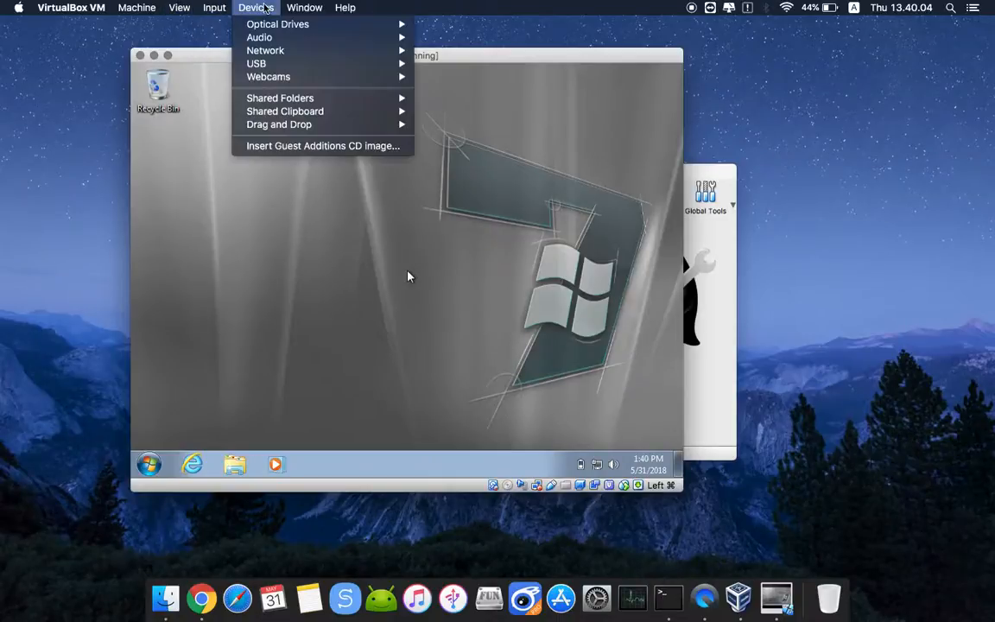
left_click(295, 146)
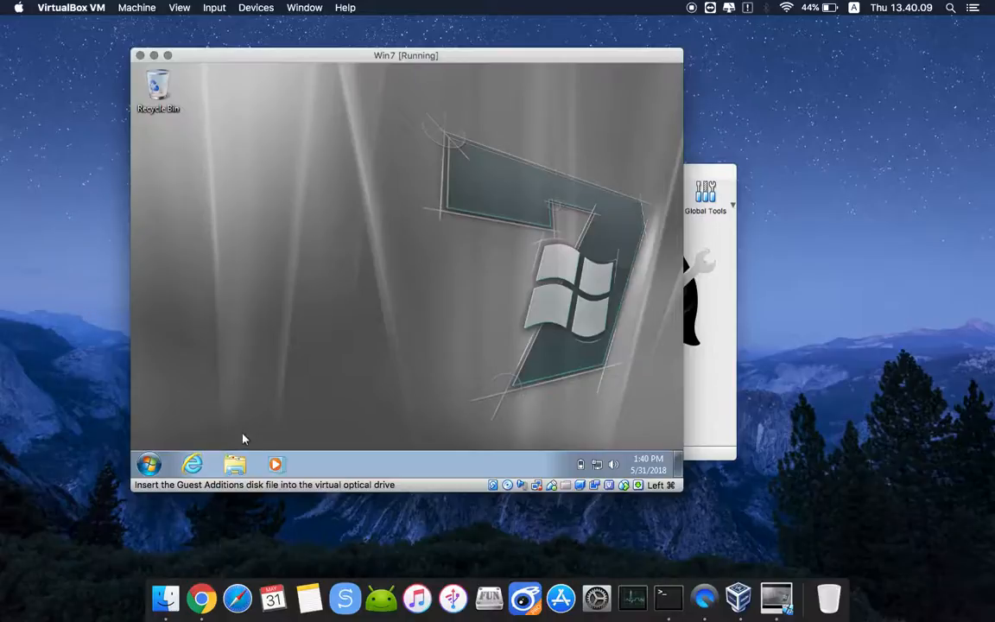
Run the Guest Additions installer from CD Drive (D:) in the guest, allow its changes, and close the AutoPlay and Explorer windows
left_click(235, 464)
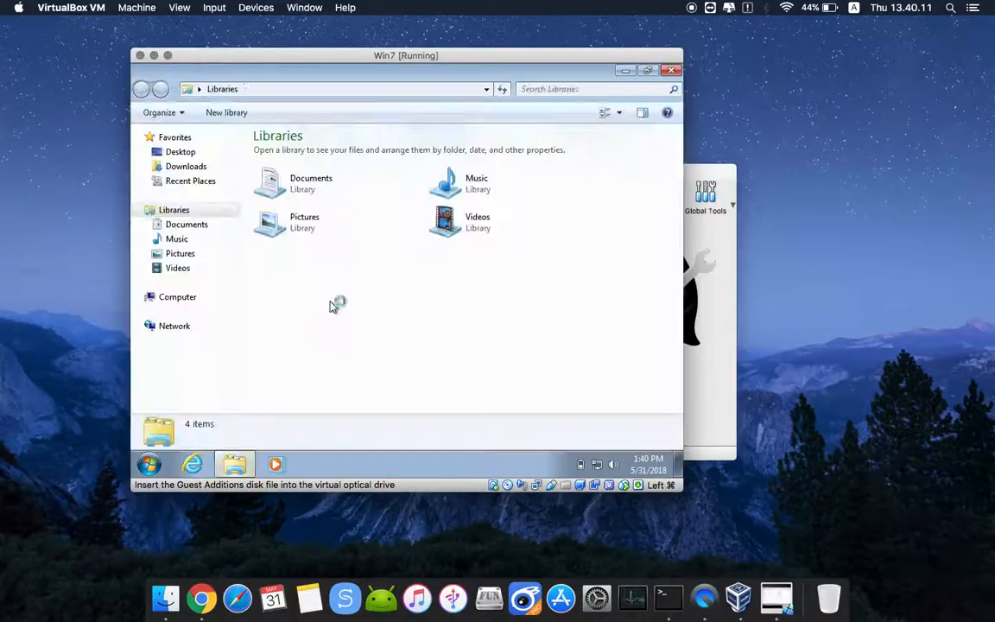
left_click(192, 299)
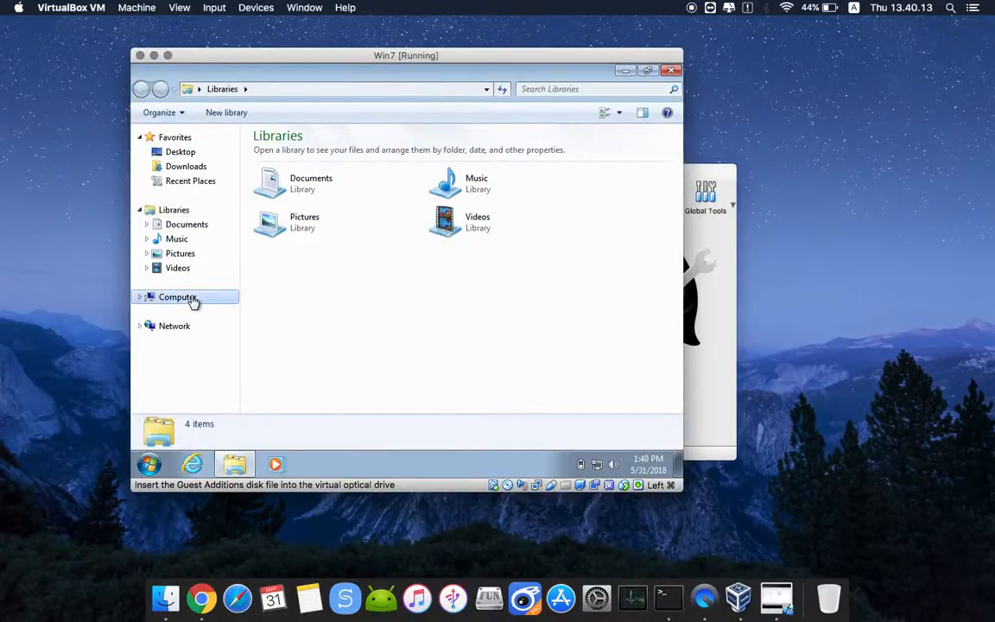
left_click(314, 229)
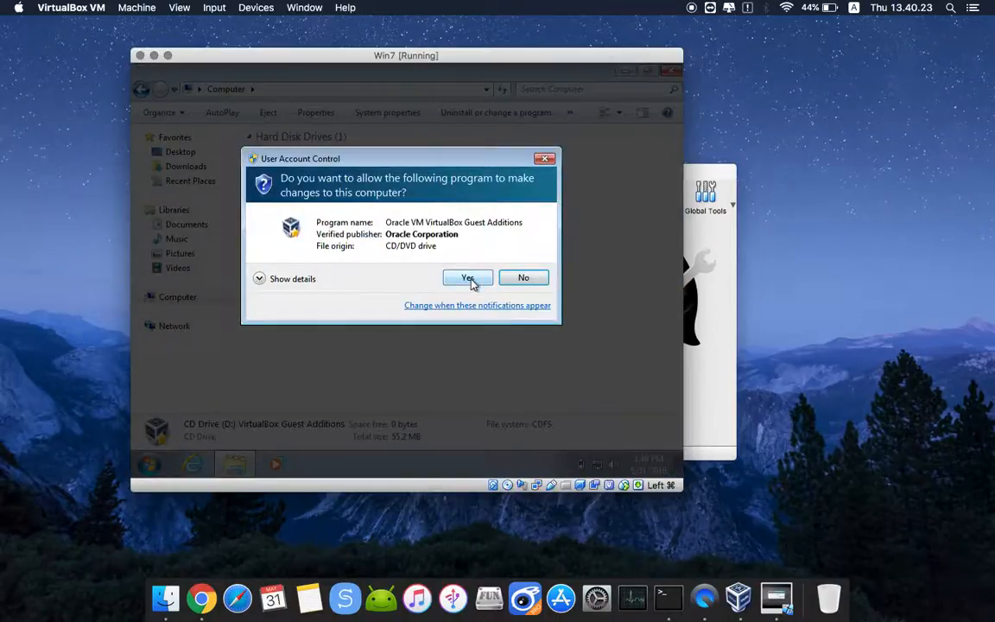
left_click(468, 278)
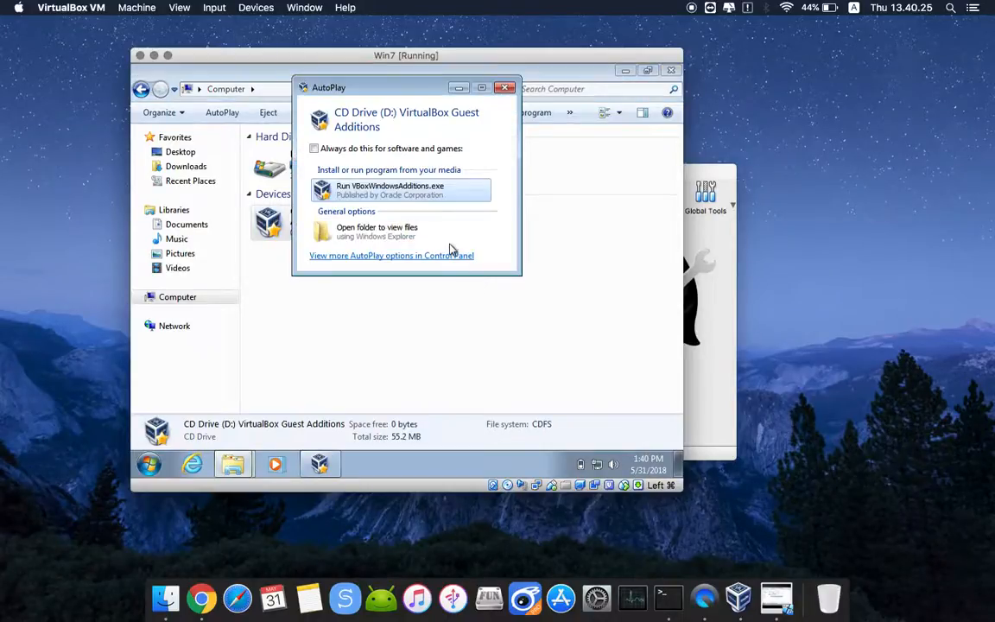
left_click(506, 89)
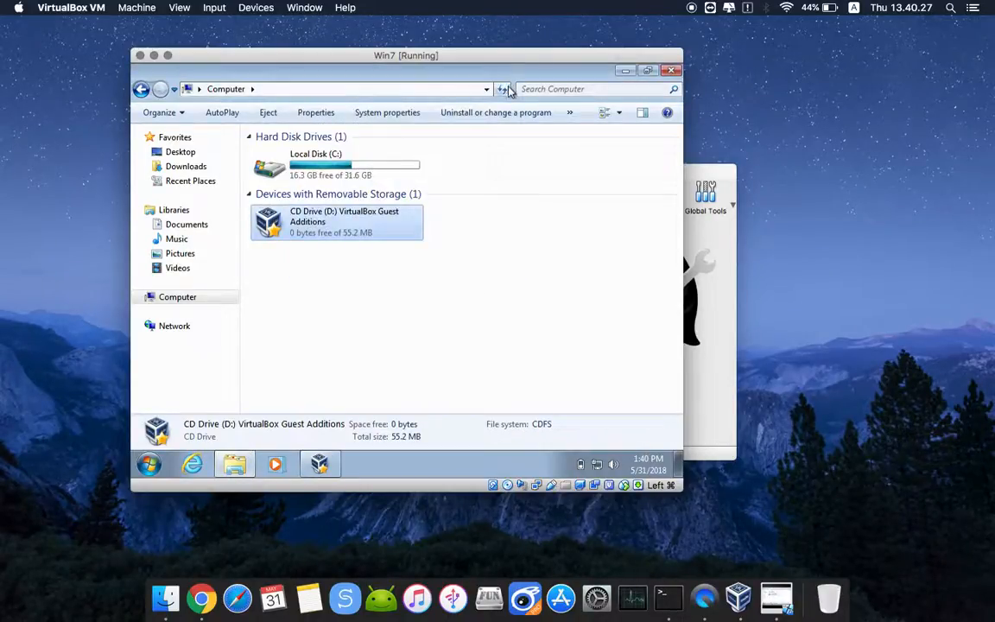
left_click(672, 73)
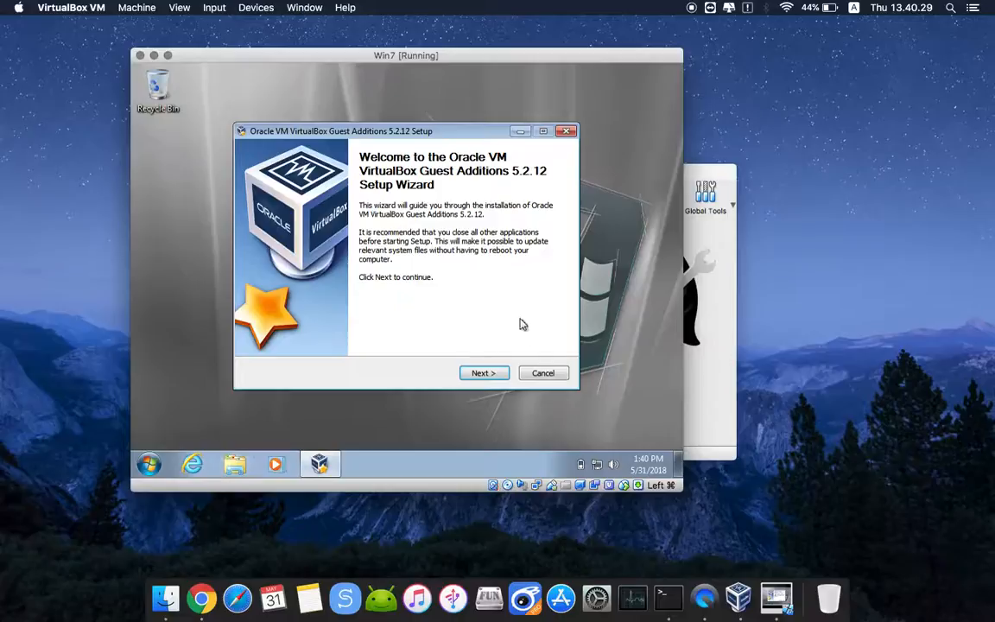
Install Guest Additions 5.2.12 with the default destination folder and components, approving the Oracle Corporation device software
left_click(484, 373)
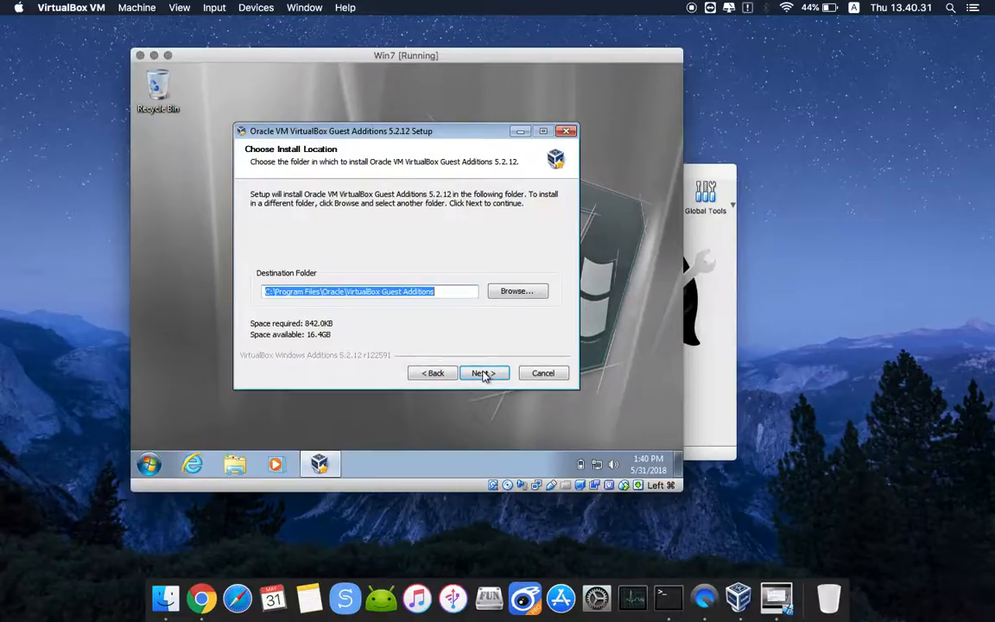
left_click(484, 373)
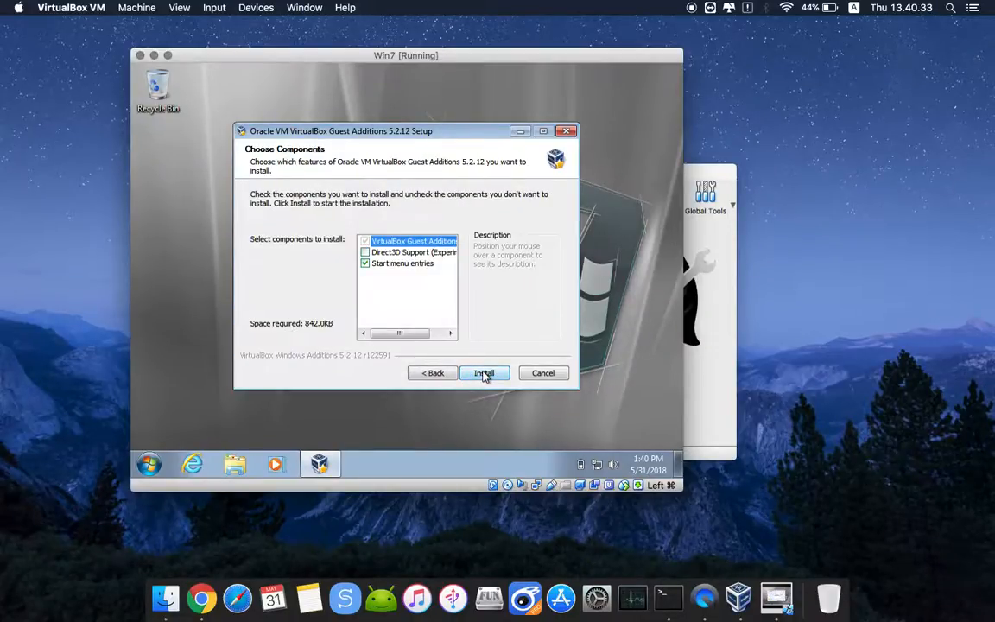
left_click(484, 373)
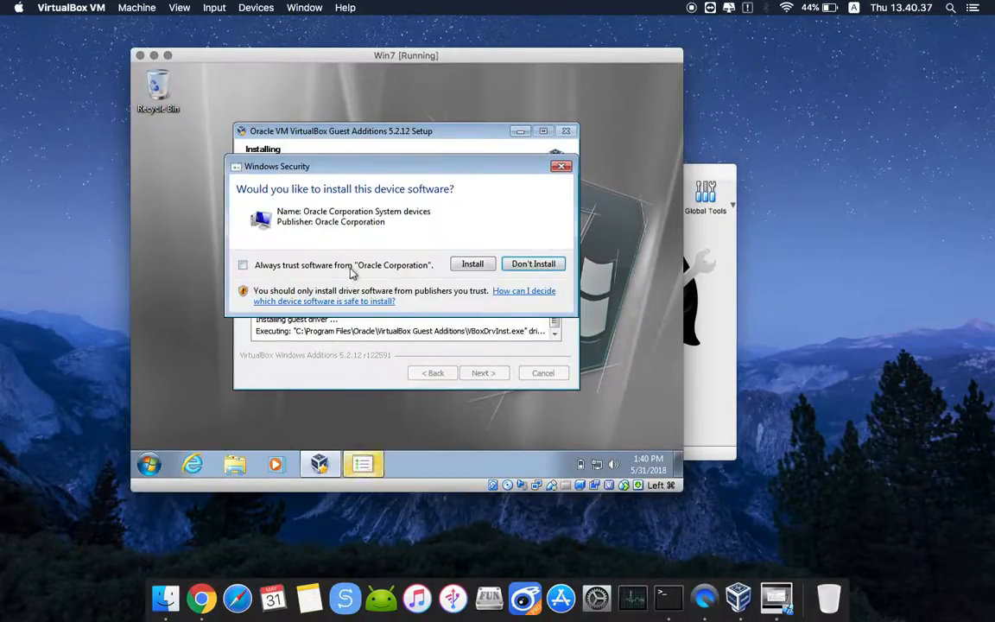
left_click(471, 265)
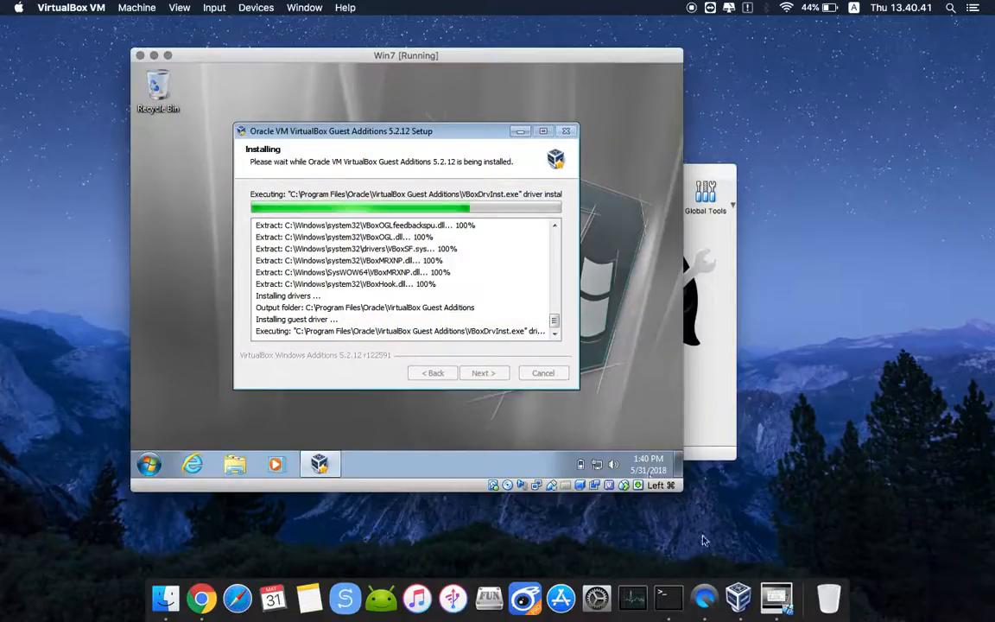
Try enlarging the Win7 machine window during the installation and adjust its size back to fit the guest display
left_click_drag(679, 501, 740, 503)
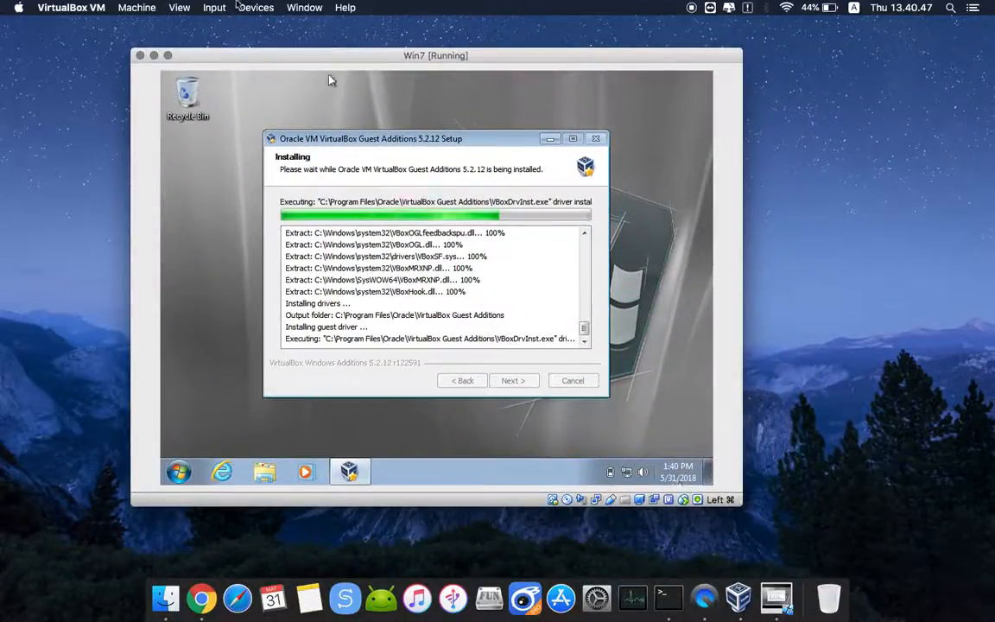
left_click(173, 8)
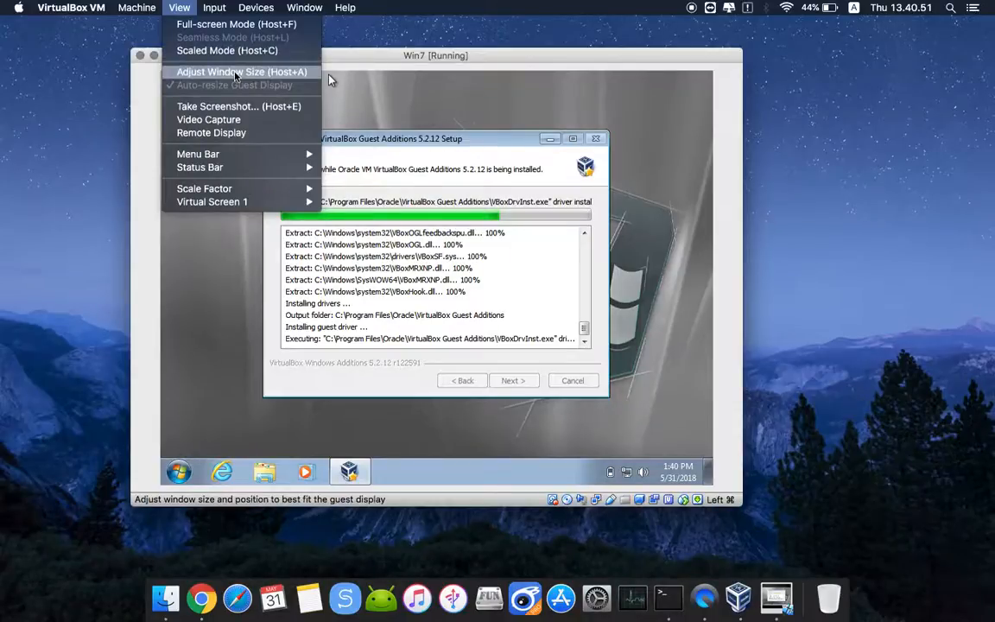
left_click(236, 71)
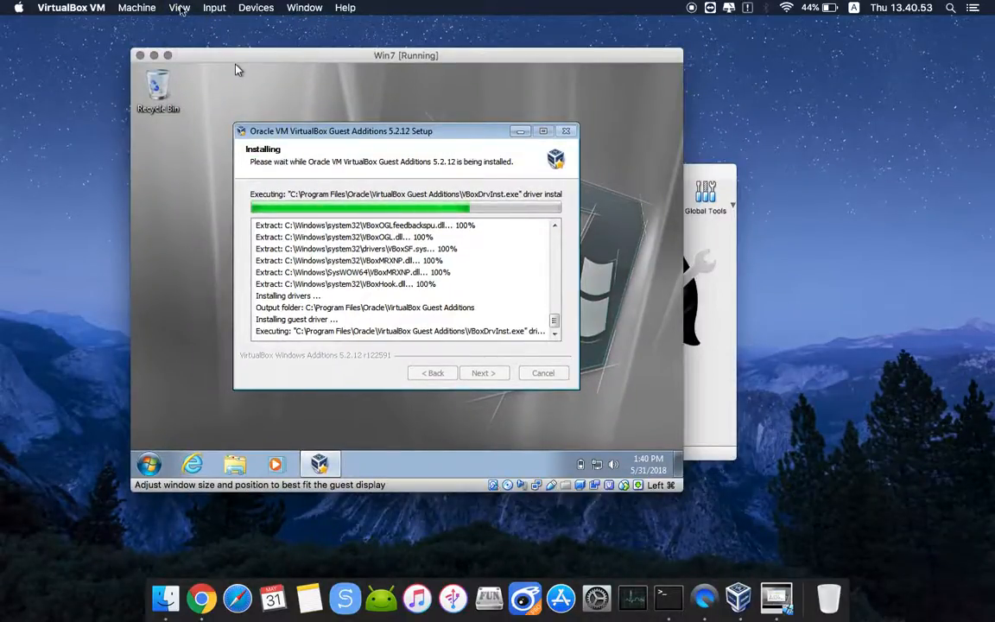
Try scaled mode on the Win7 machine with an enlarged window, and return to the normal window mode
left_click(180, 7)
left_click(226, 51)
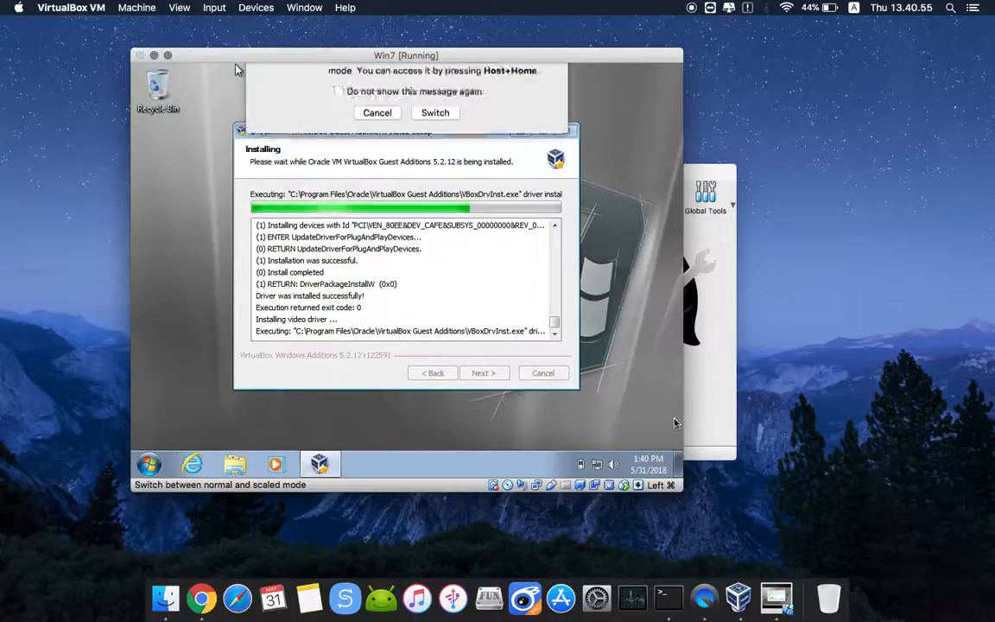
left_click(438, 215)
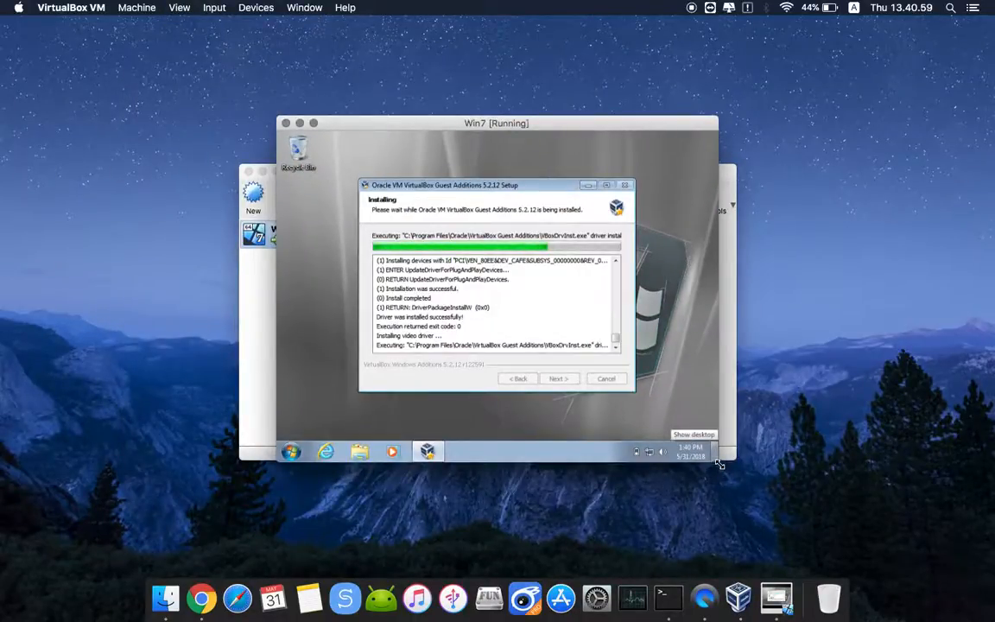
left_click_drag(722, 462, 840, 547)
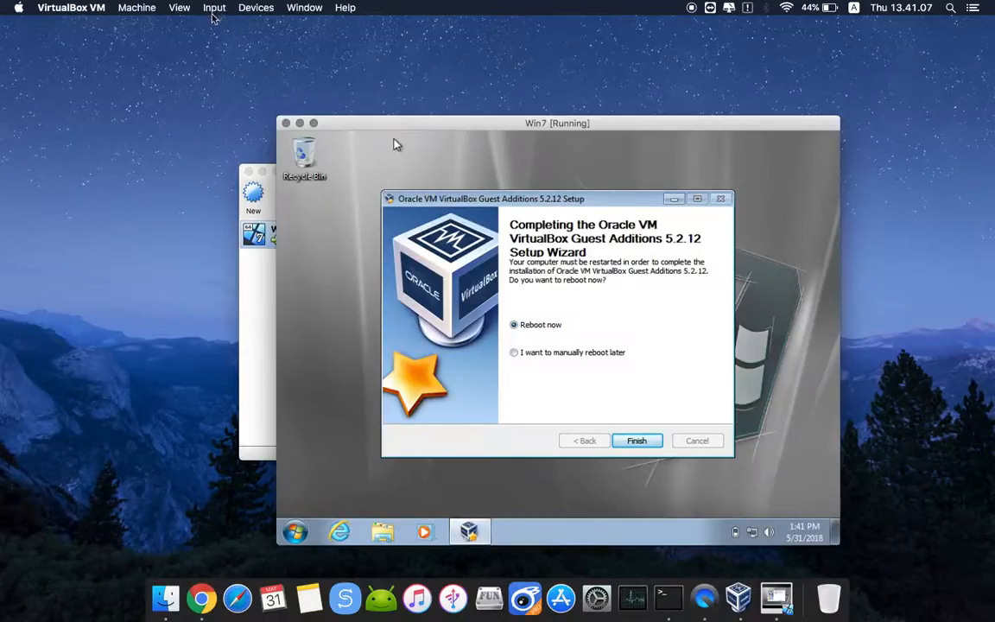
left_click(181, 7)
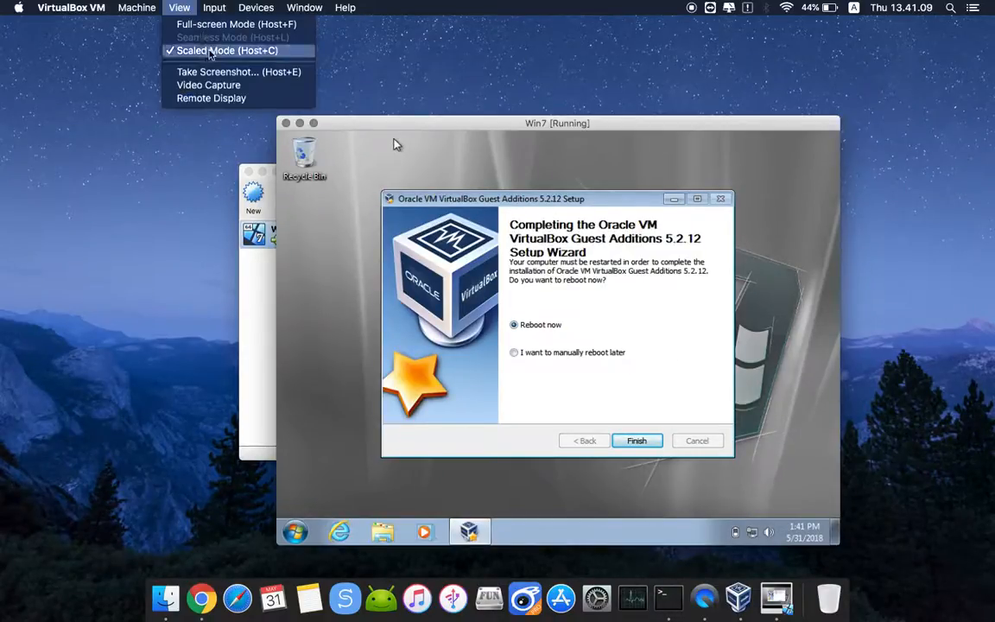
left_click(210, 51)
left_click(181, 7)
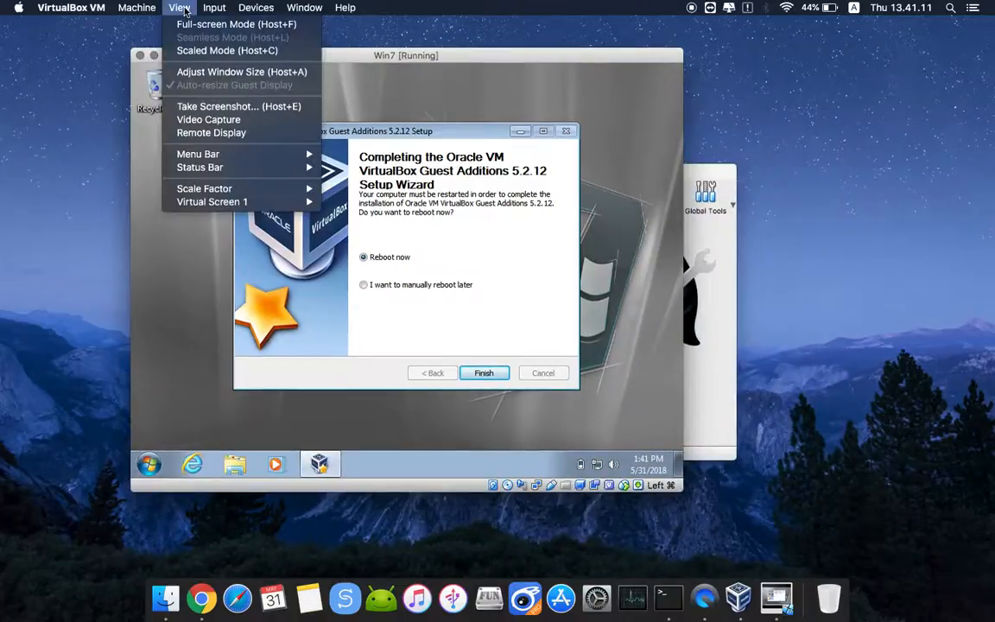
left_click(184, 8)
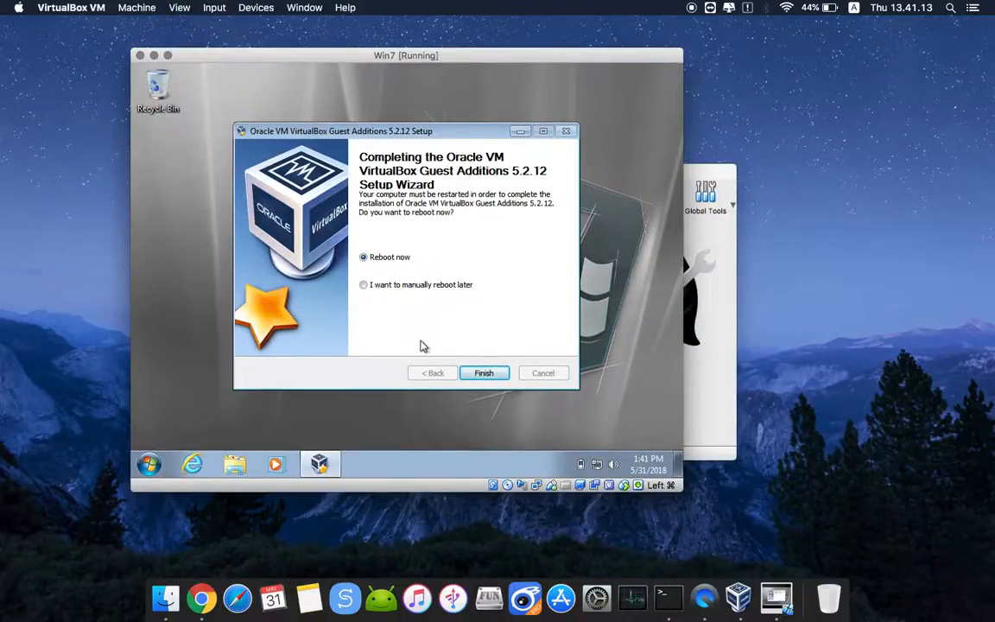
Finish the Guest Additions setup wizard with the Reboot now option
left_click(483, 374)
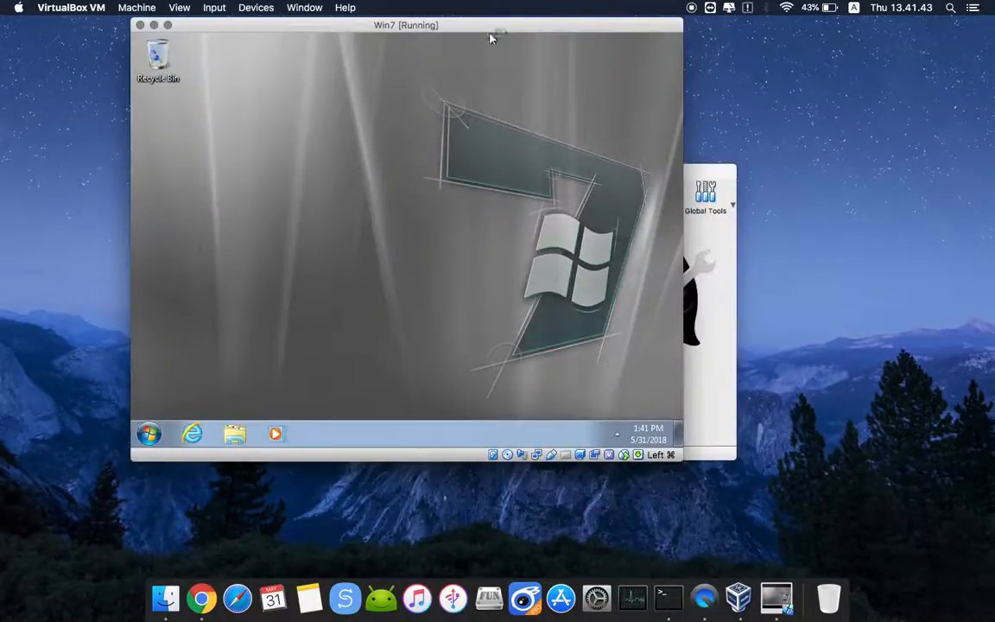
Enlarge the rebooted Win7 machine window to test guest display resizing, and place it near the middle of the Mac desktop
left_click_drag(495, 30, 581, 47)
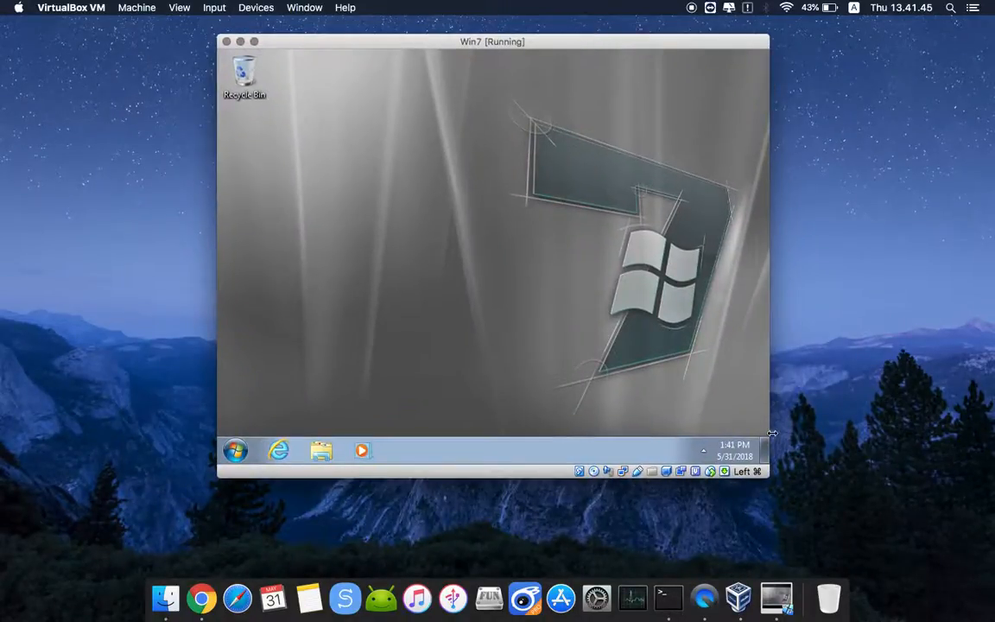
left_click_drag(770, 477, 948, 552)
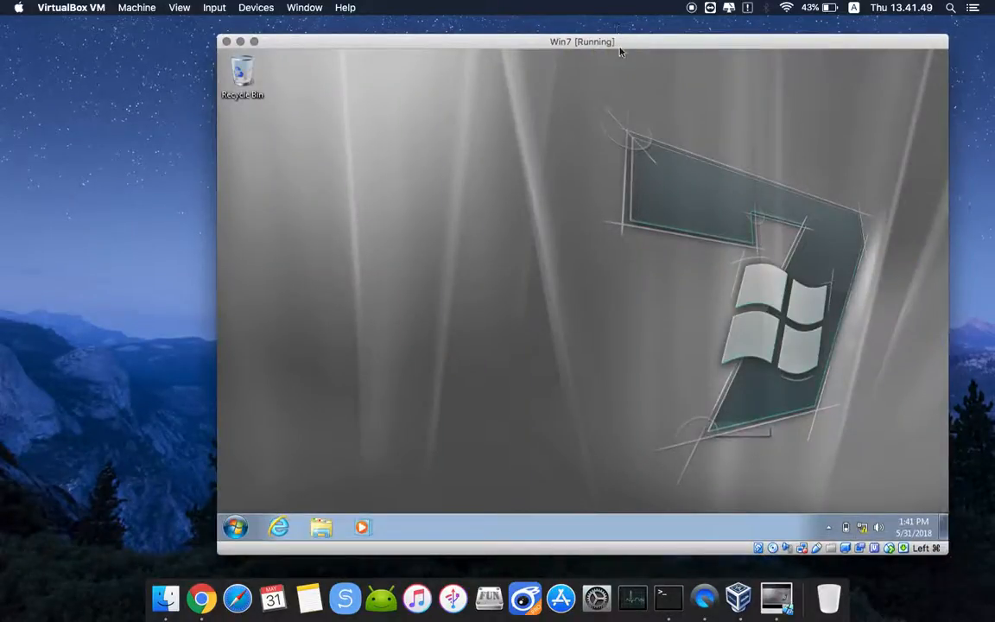
left_click_drag(624, 43, 409, 23)
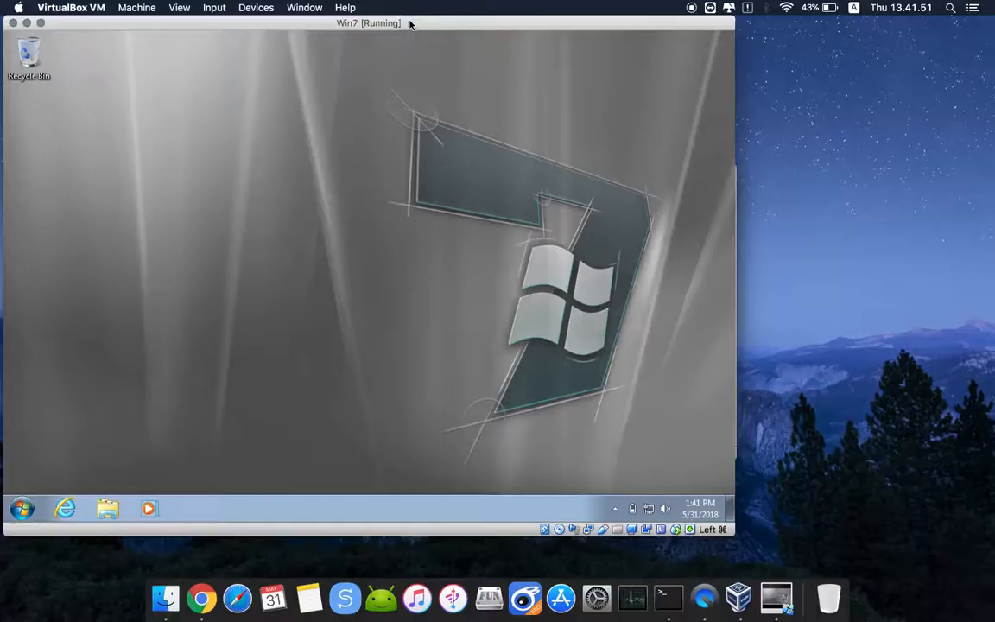
left_click_drag(733, 537, 742, 491)
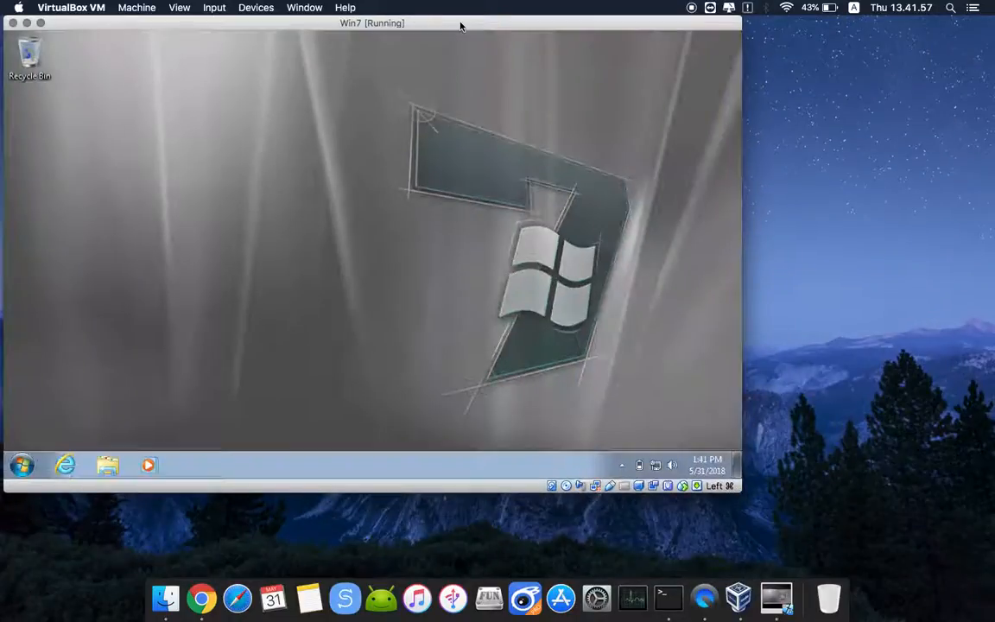
left_click_drag(447, 32, 595, 62)
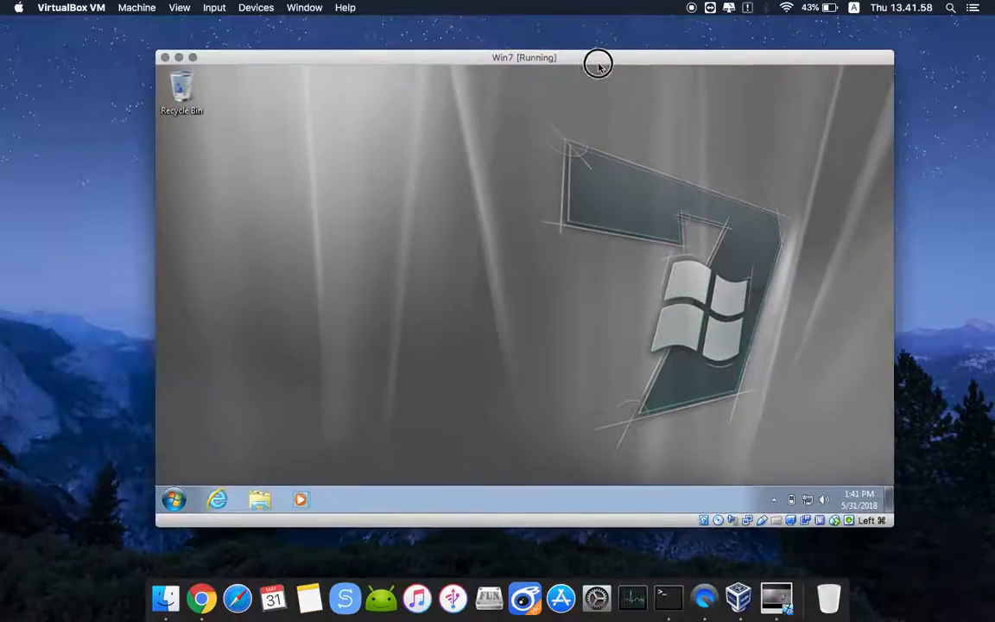
Test full-screen mode with its notice suppressed for future switches, refreshing the guest desktop there before returning to windowed mode
left_click(183, 8)
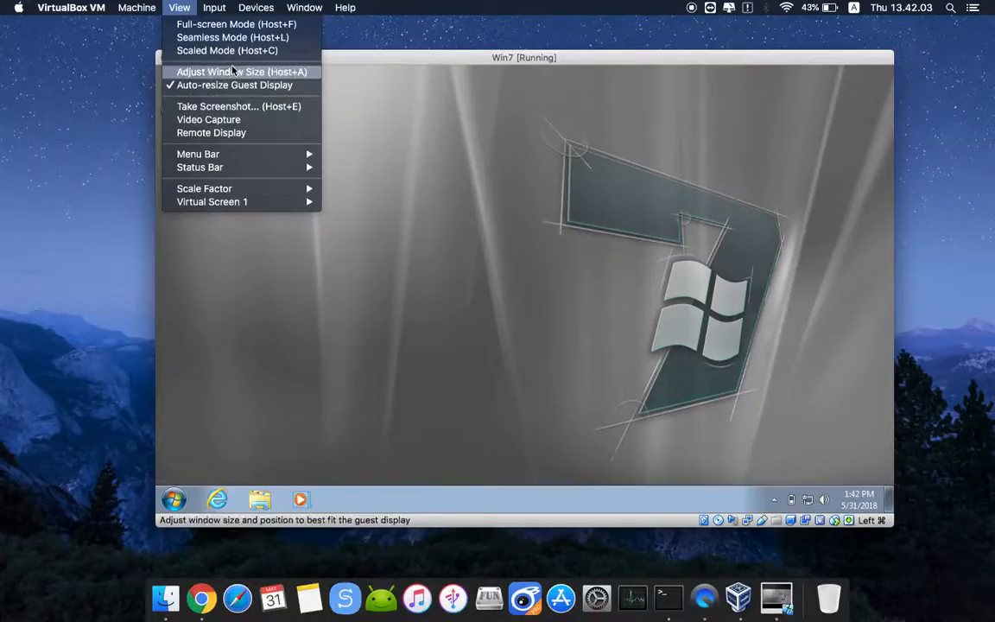
left_click(247, 24)
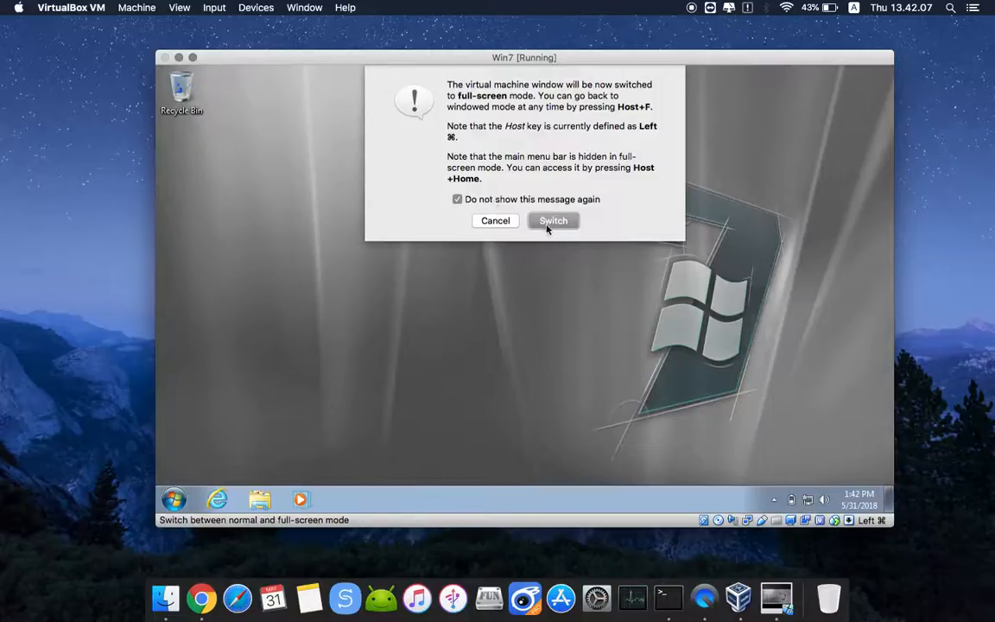
left_click(554, 222)
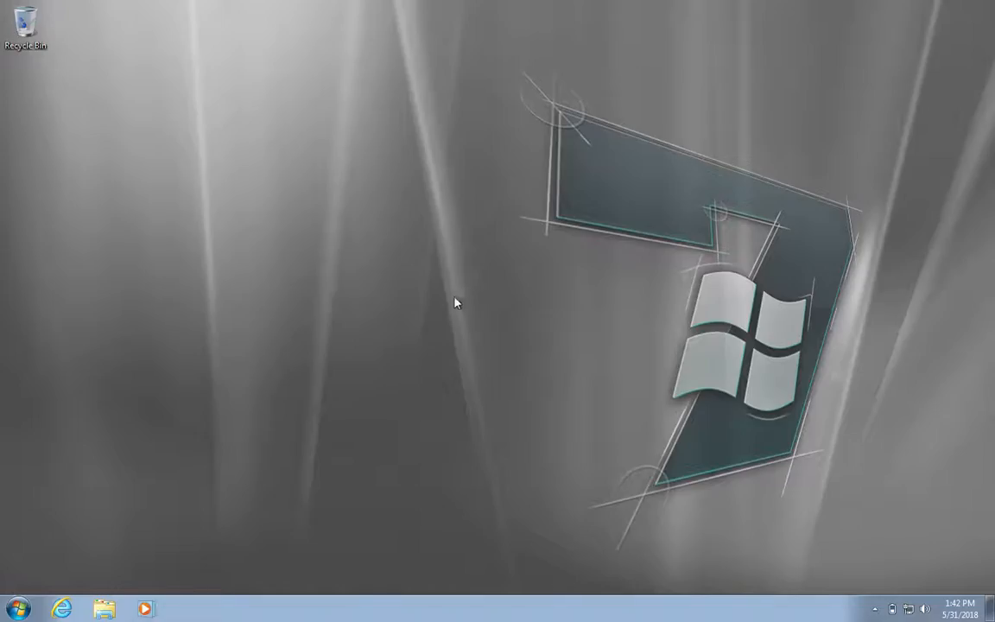
right_click(494, 263)
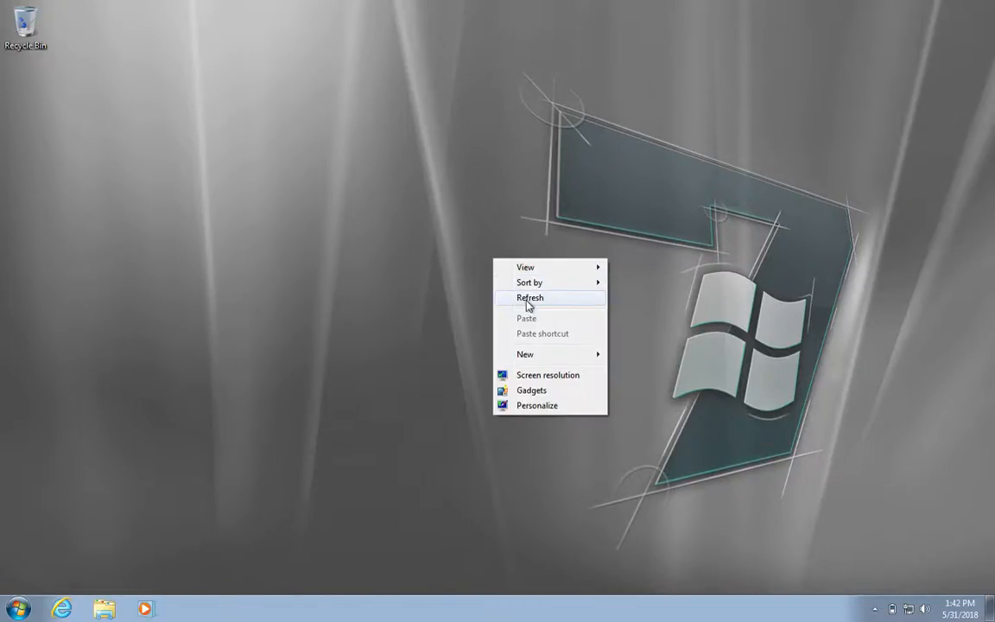
left_click(527, 305)
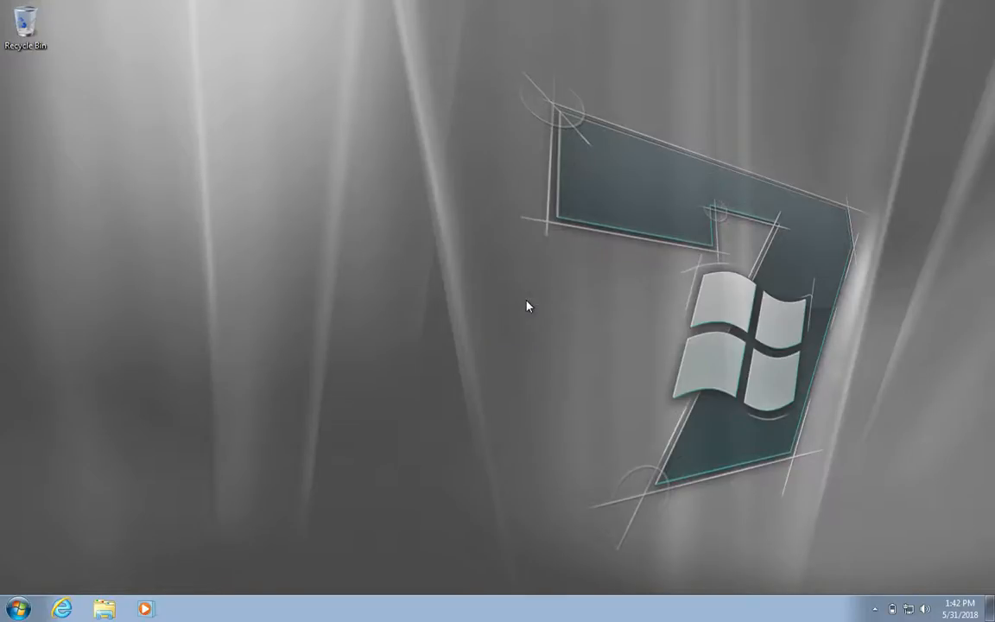
key("super+f")
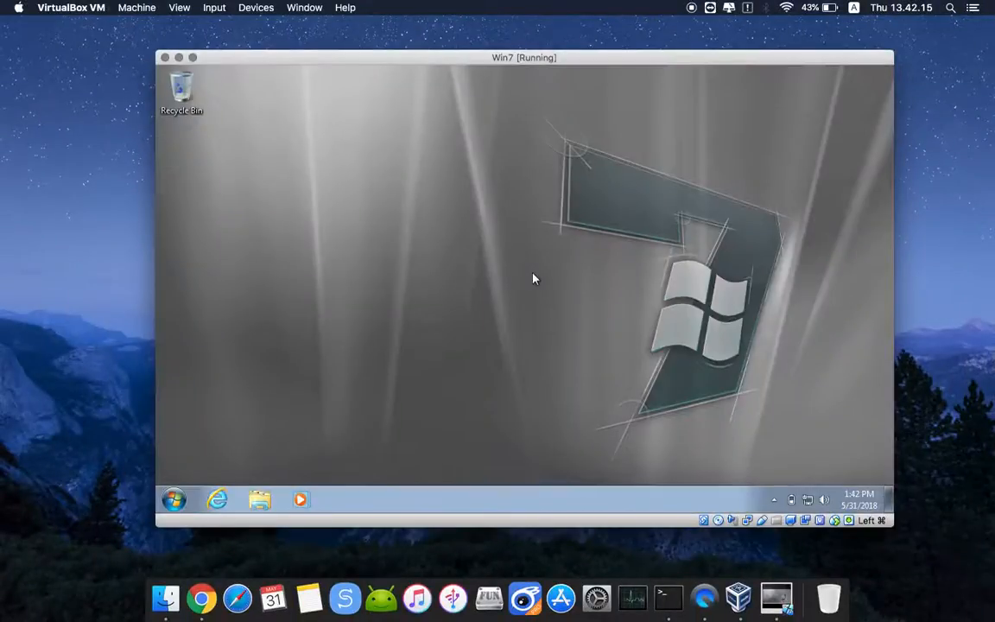
Switch the Win7 machine from its window to full-screen mode and bring up the Mac Dock over it
left_click(179, 8)
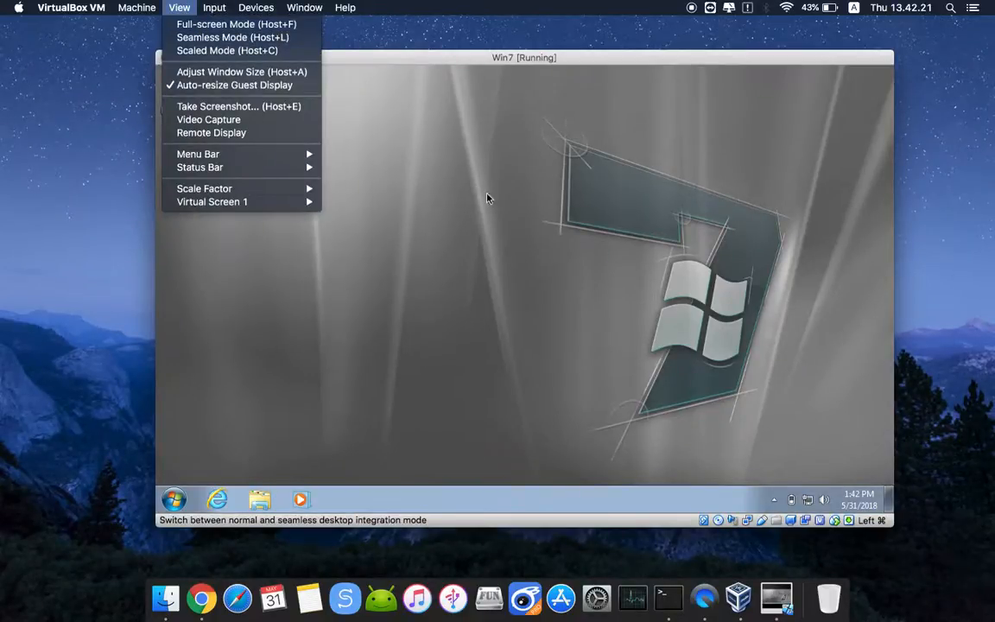
left_click(232, 37)
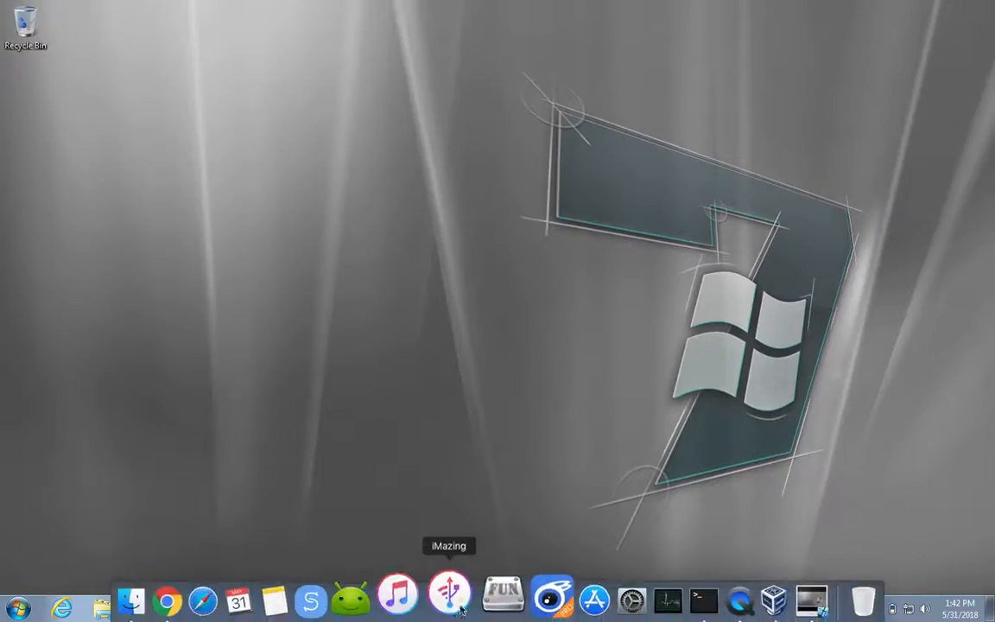
mouse_move(278, 618)
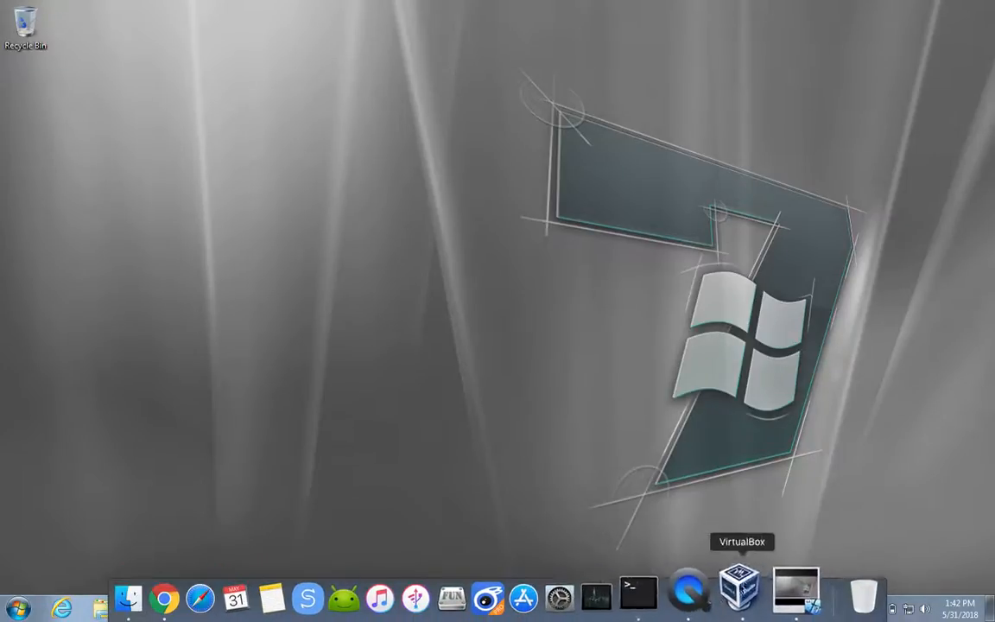
Look through the commands the Dock offers for the running Win7 machine, including the Options and Dock Icon entries
right_click(785, 596)
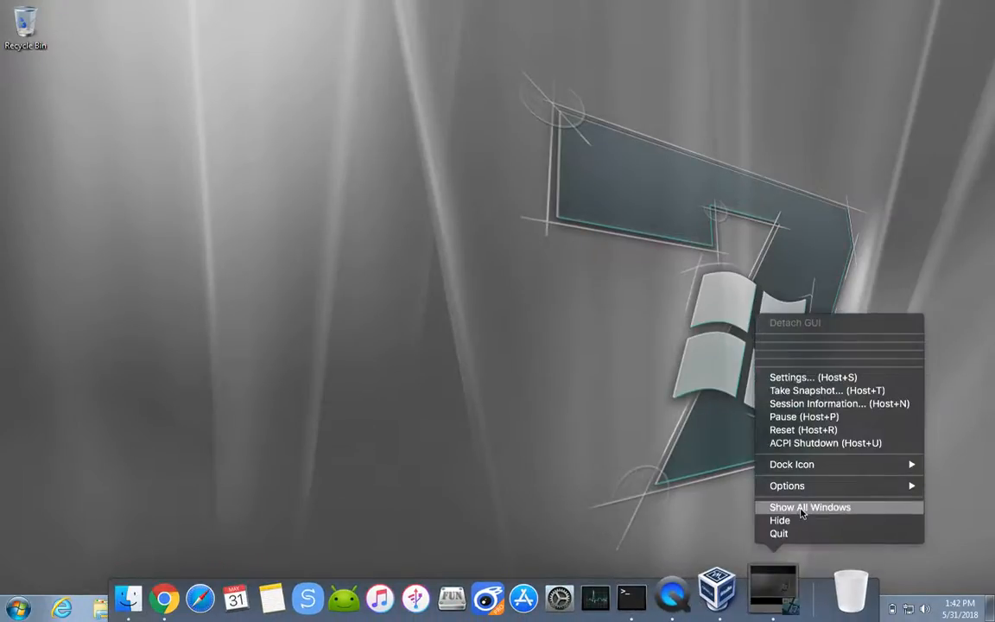
mouse_move(819, 494)
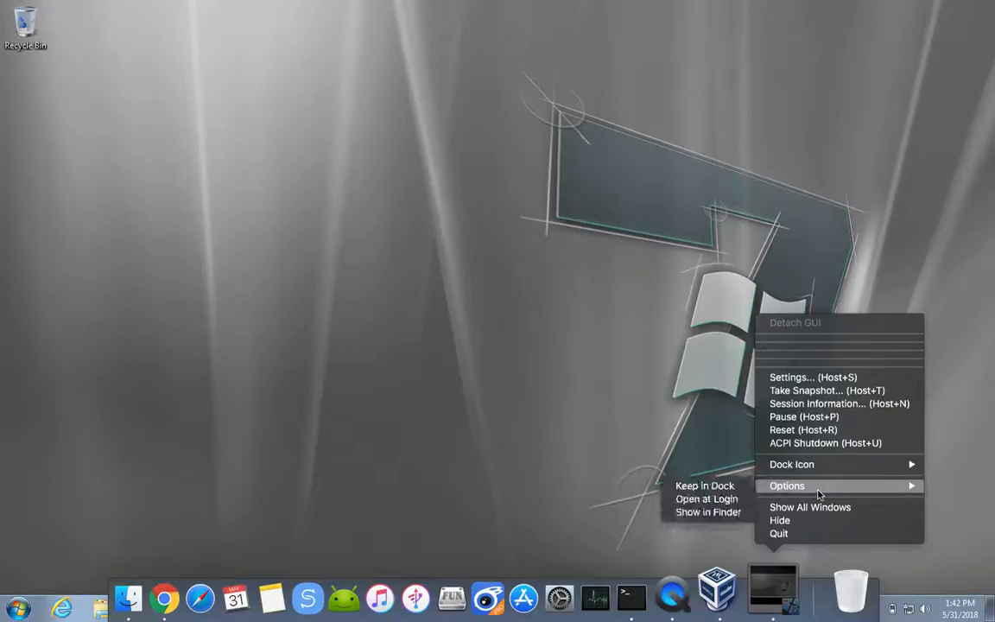
mouse_move(821, 471)
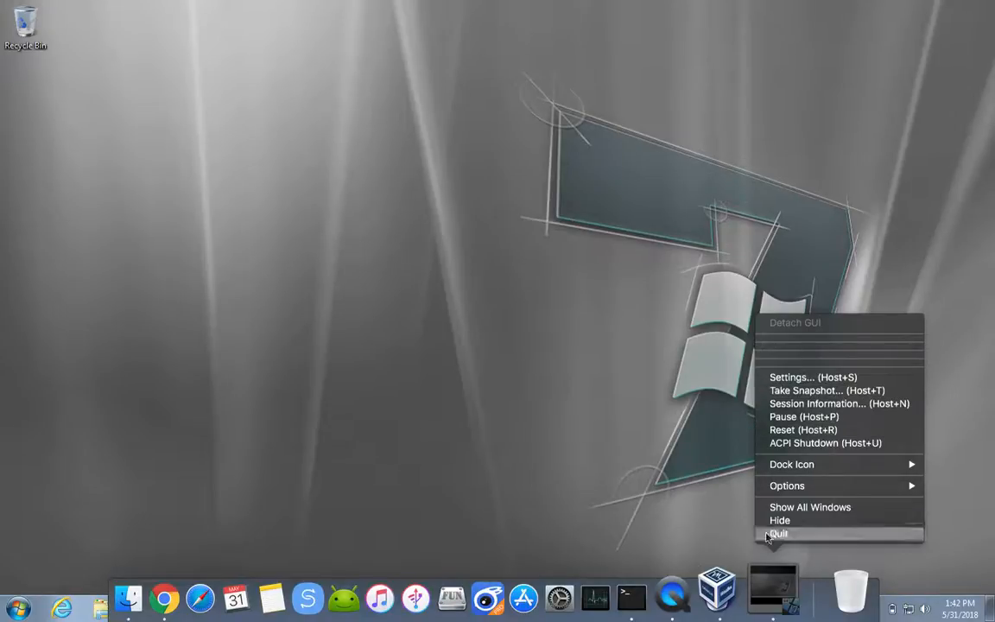
left_click(679, 471)
mouse_move(780, 598)
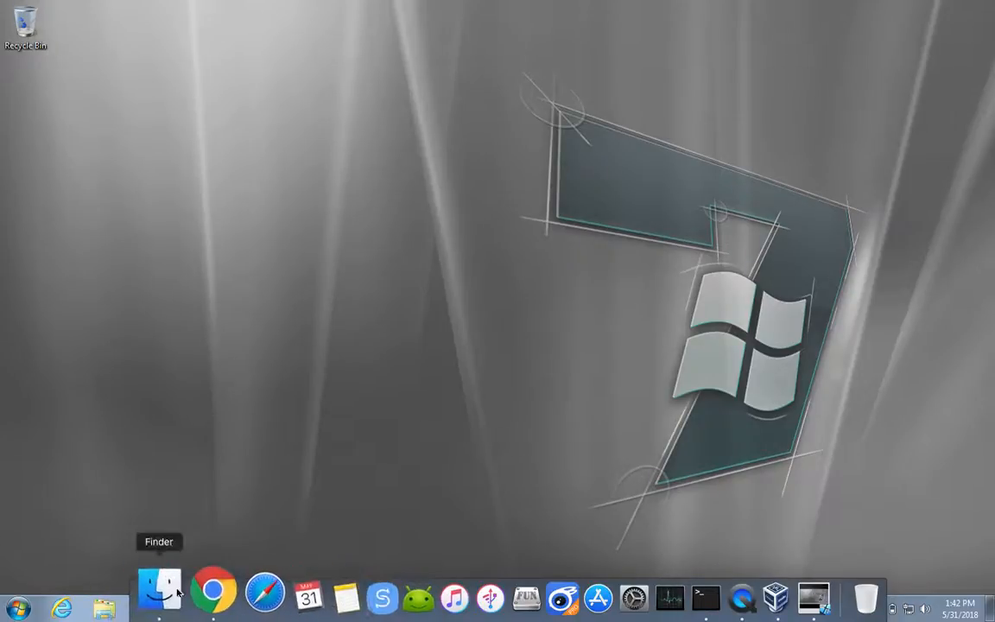
Open a Finder window on the Mac desktop, move it up and to the left, and return to the full-screen Win7 machine
left_click(169, 594)
left_click_drag(529, 129, 454, 65)
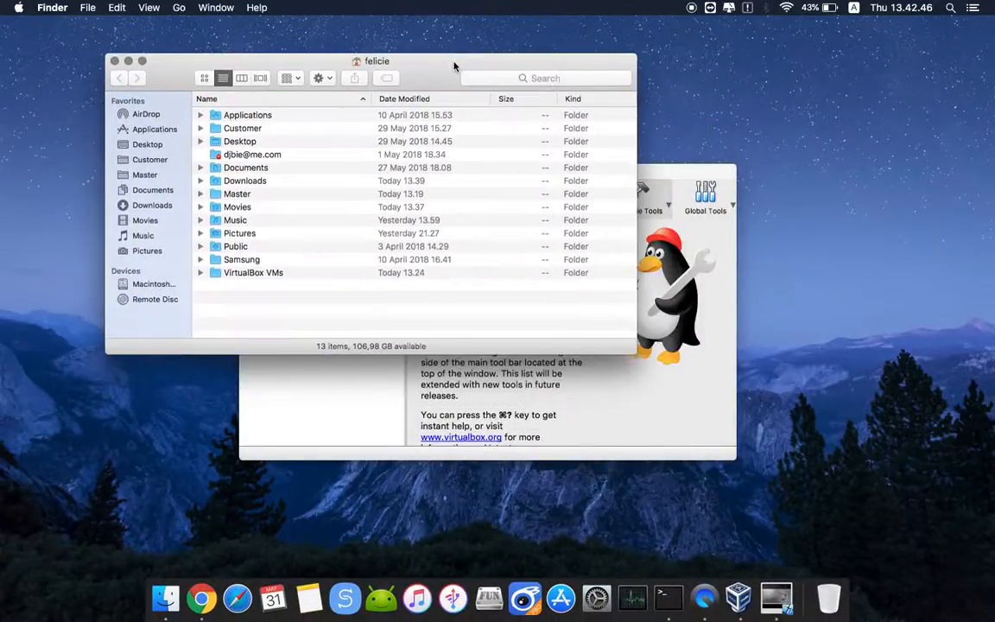
left_click(786, 596)
Return the Win7 machine from full-screen to windowed mode and move its window further left on the Mac desktop
mouse_move(458, 4)
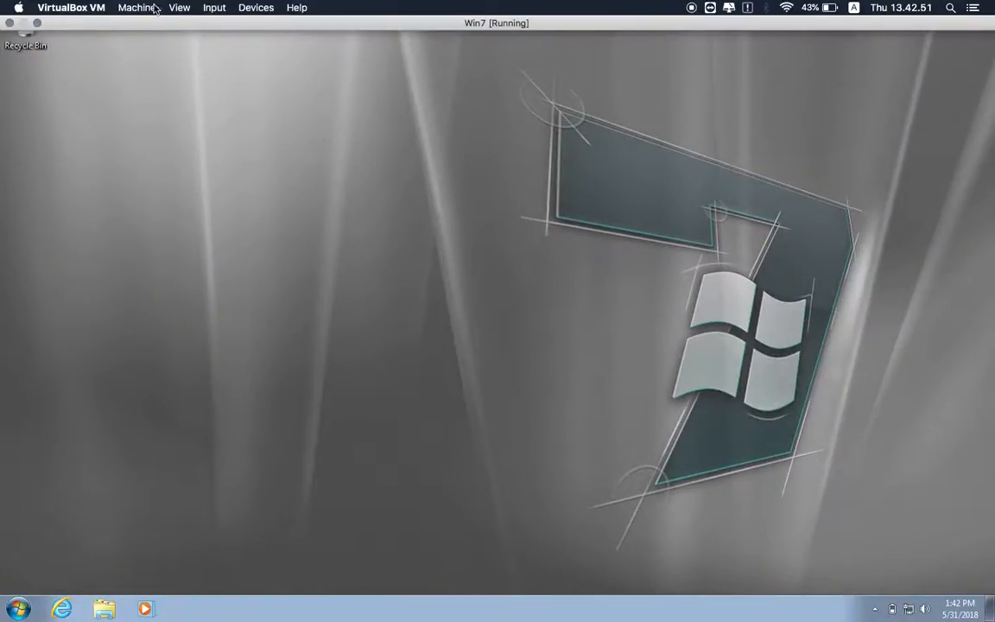
left_click(181, 9)
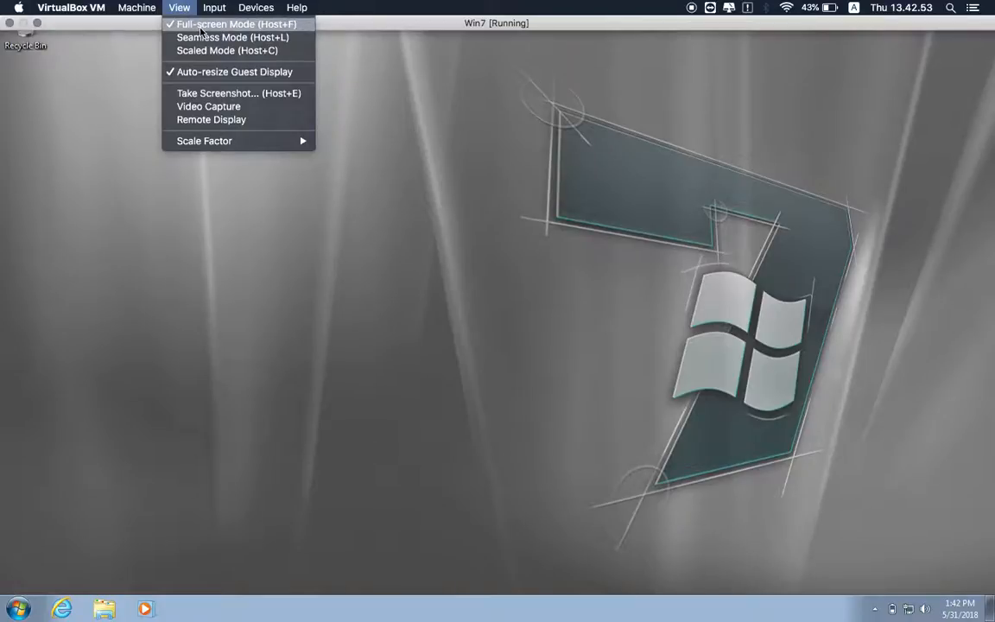
left_click(200, 26)
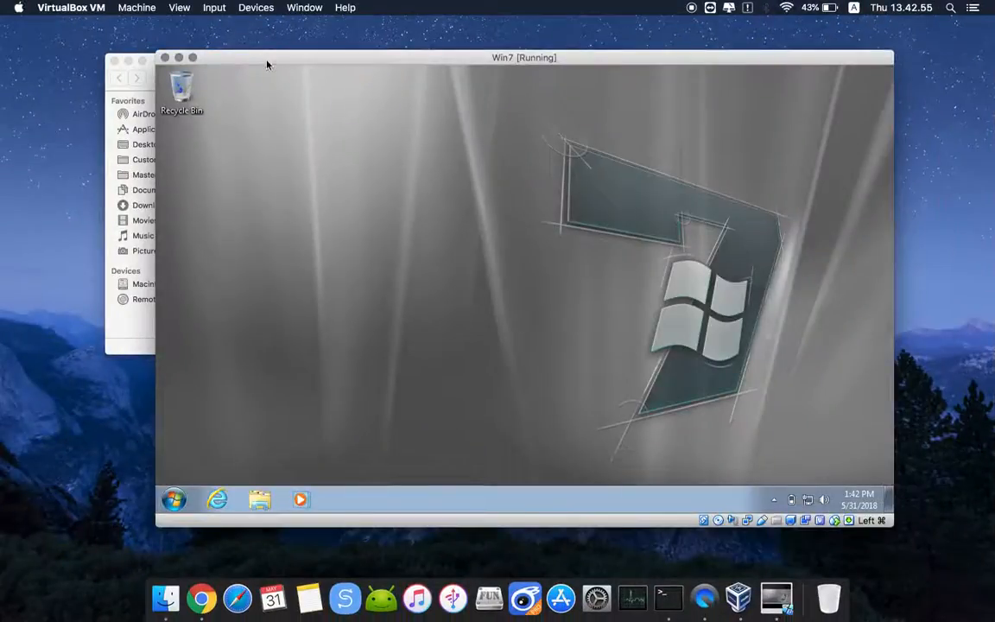
left_click_drag(267, 62, 189, 53)
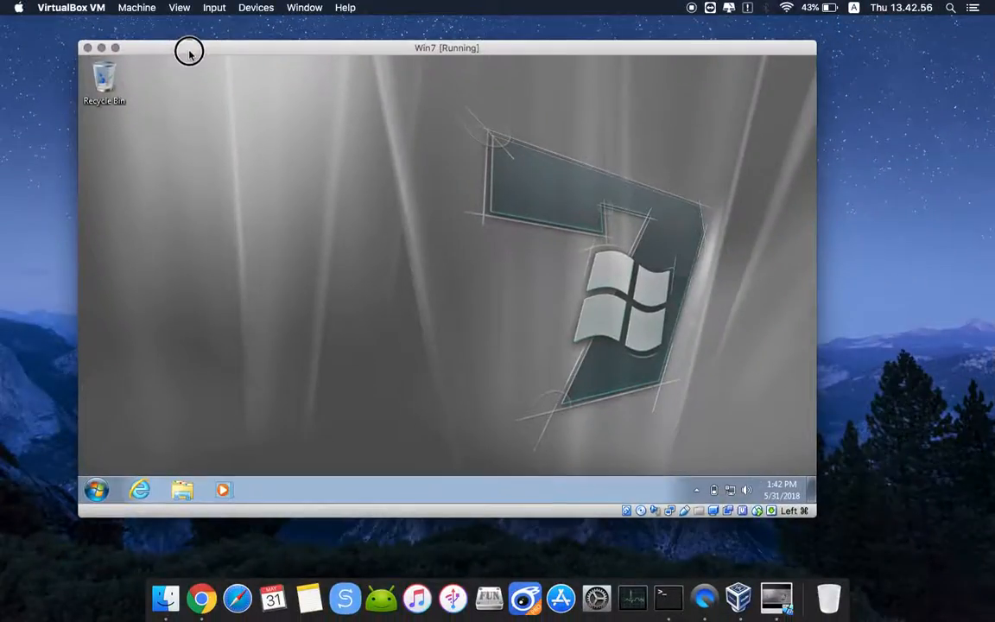
Shut down the Win7 guest from within Windows
left_click(98, 493)
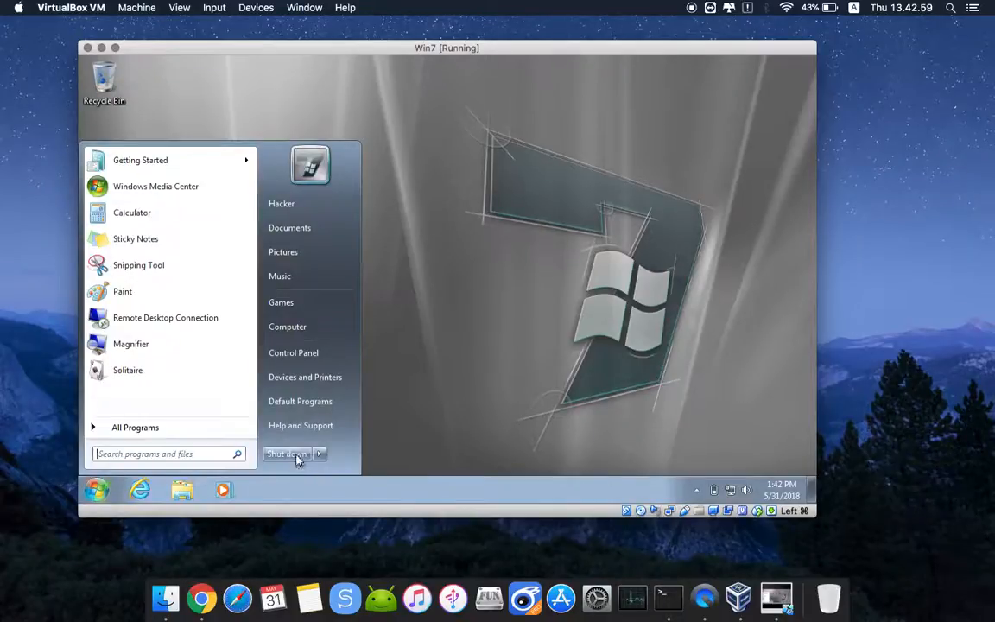